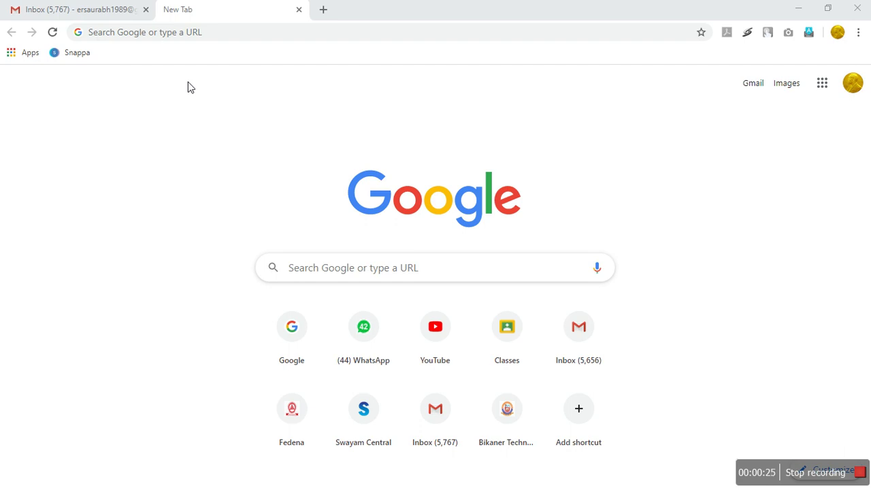
# Open the Google Classroom home page at classroom.google.com
pyautogui.click(226, 39)
pyautogui.write('classroom.google.com')
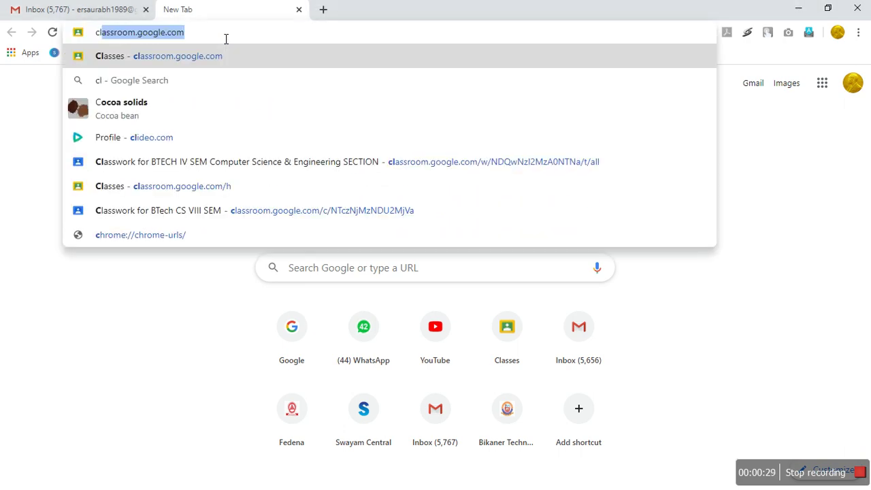
pyautogui.click(218, 55)
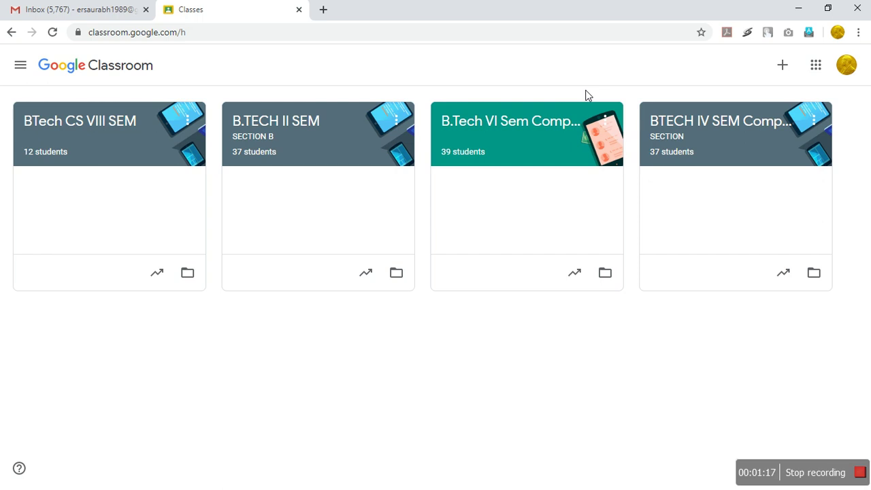
# Create a class named "dummy test", accepting the notice about using Classroom at a school with students
pyautogui.click(783, 67)
pyautogui.click(749, 114)
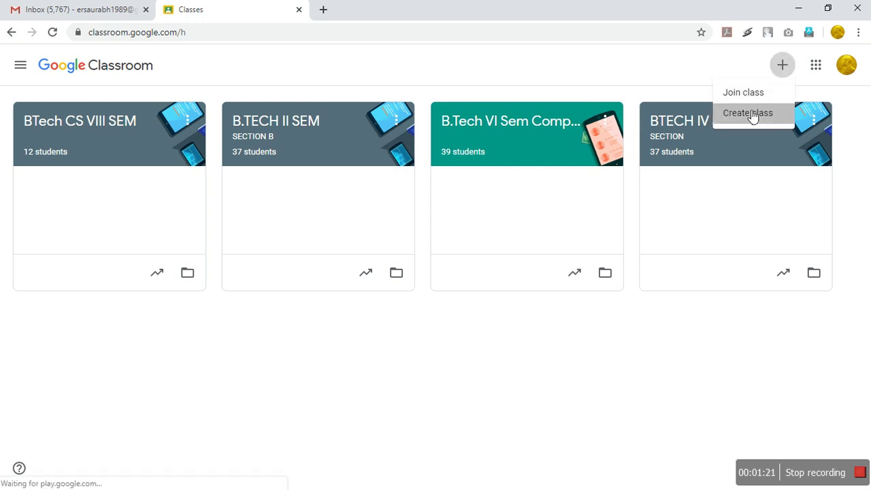
pyautogui.click(371, 332)
pyautogui.click(505, 408)
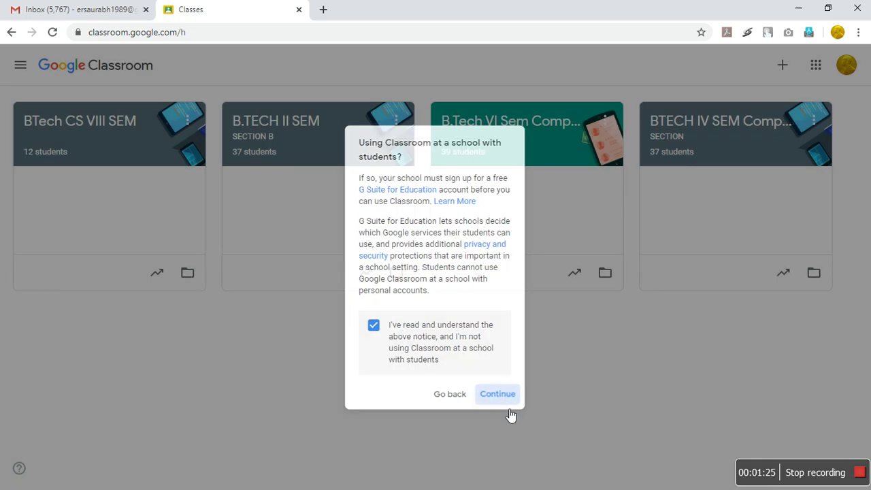
pyautogui.click(371, 202)
pyautogui.write('dummy test')
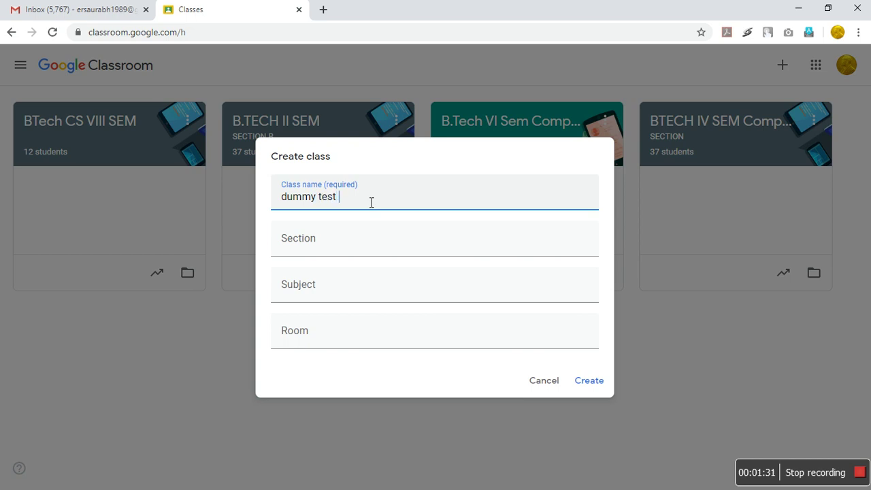
pyautogui.click(591, 384)
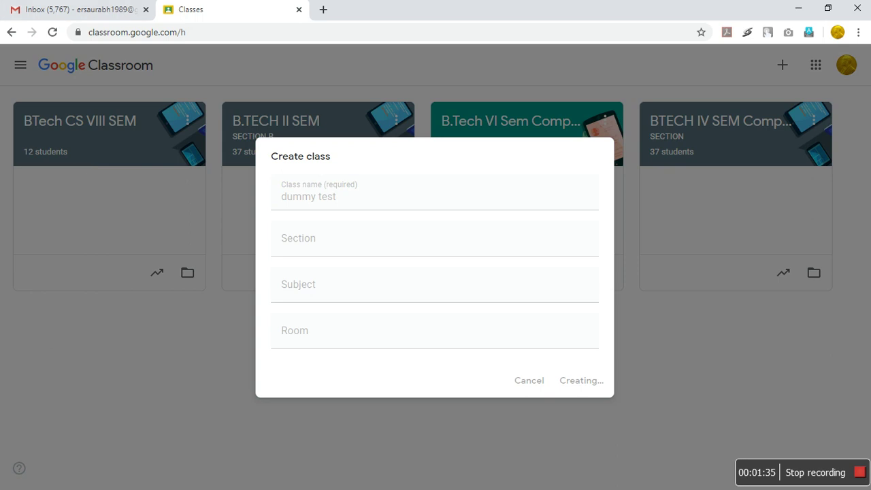
# Display the new class's code enlarged, copy it, and close the code display
pyautogui.moveTo(167, 486)
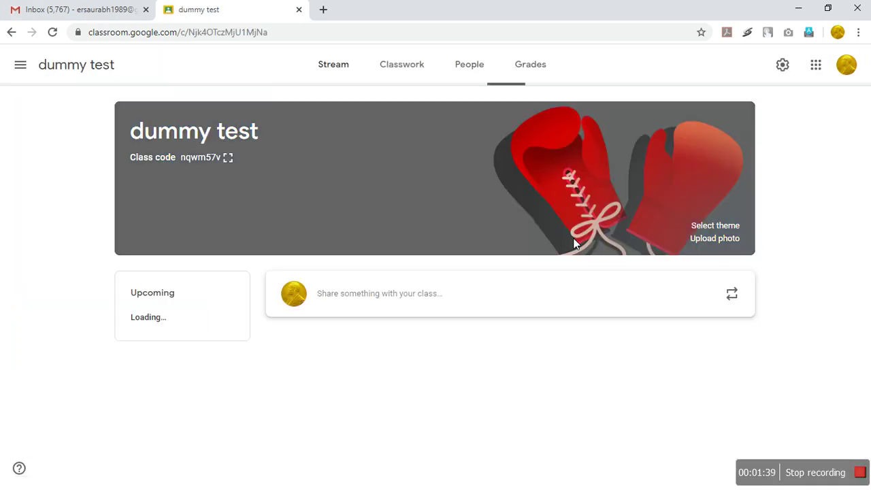
pyautogui.click(226, 162)
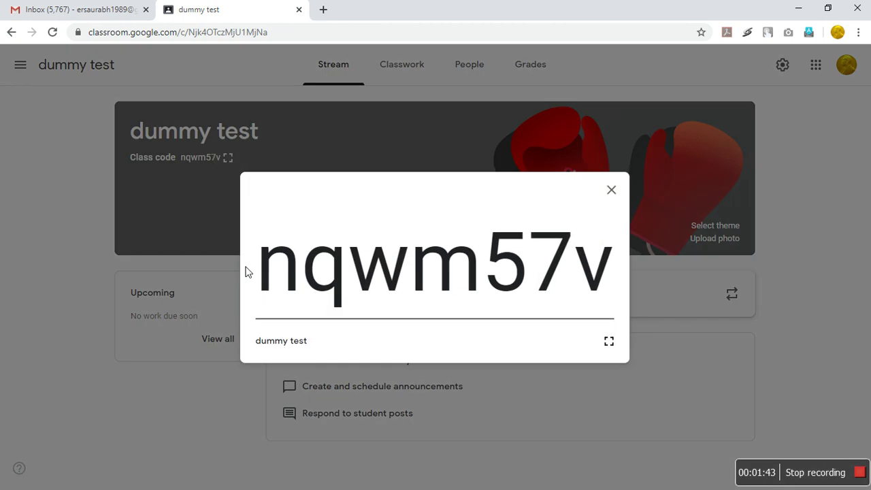
pyautogui.moveTo(270, 272); pyautogui.dragTo(624, 269)
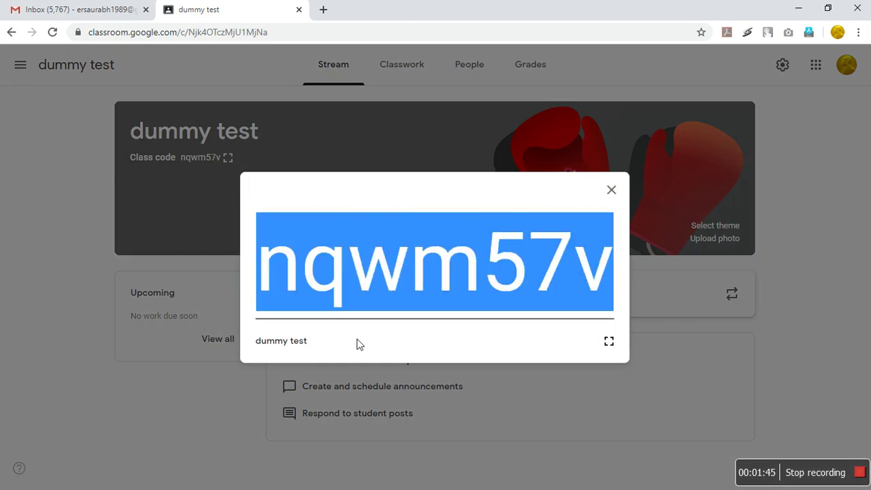
pyautogui.rightClick(523, 280)
pyautogui.click(541, 286)
pyautogui.click(611, 189)
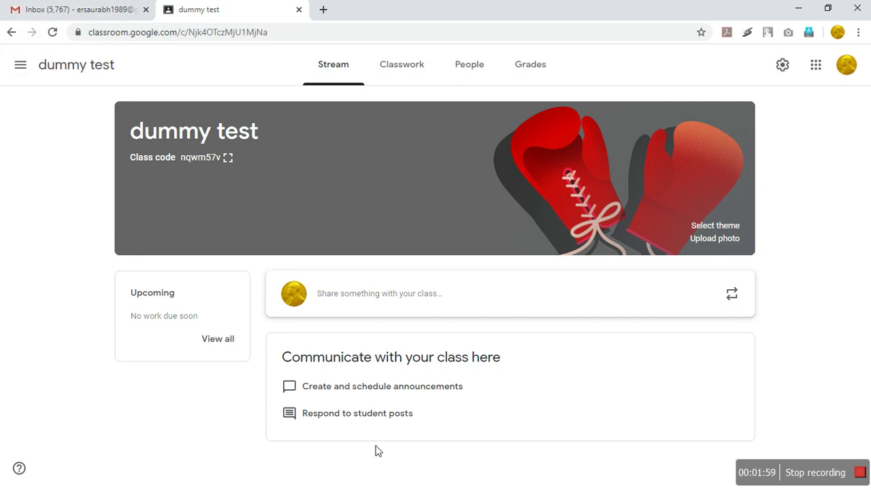
# Switch to Microsoft Edge with the student account and join the class using the copied class code
pyautogui.click(328, 479)
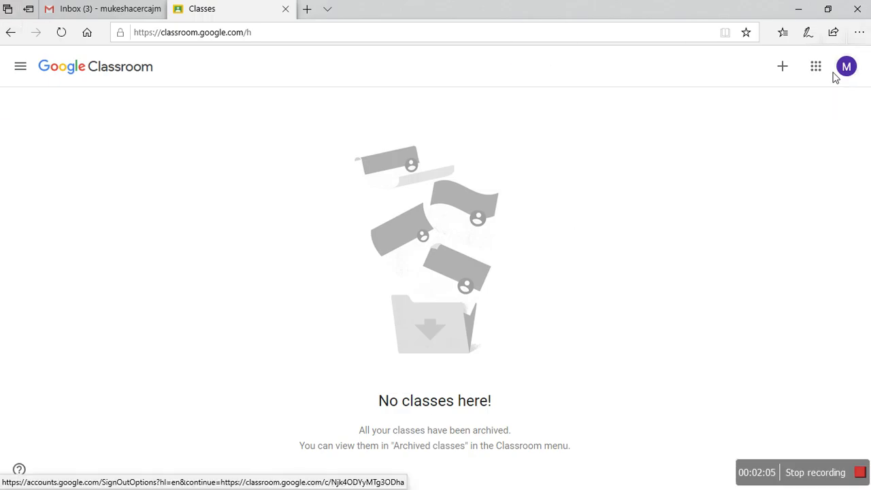
pyautogui.click(783, 68)
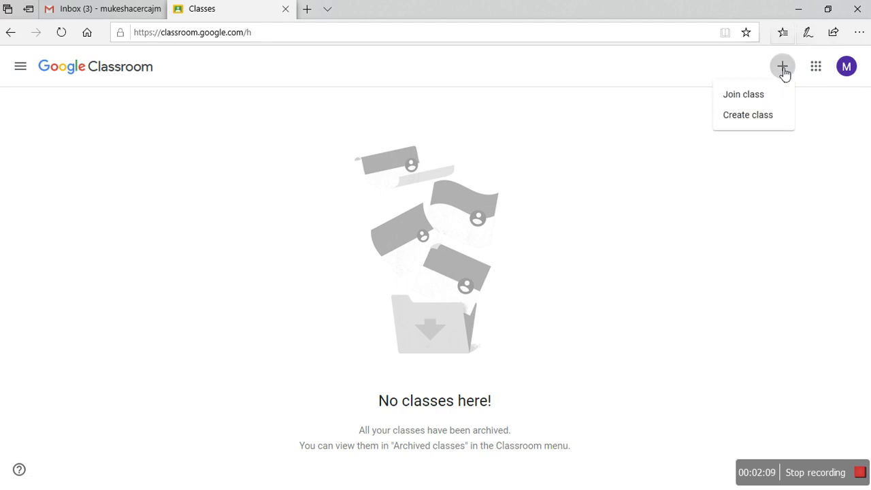
pyautogui.click(758, 100)
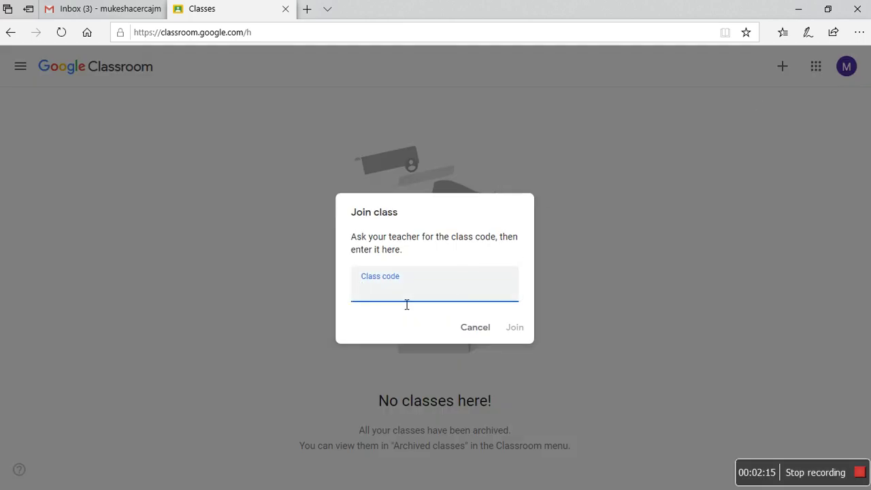
pyautogui.rightClick(402, 300)
pyautogui.click(414, 306)
pyautogui.click(526, 328)
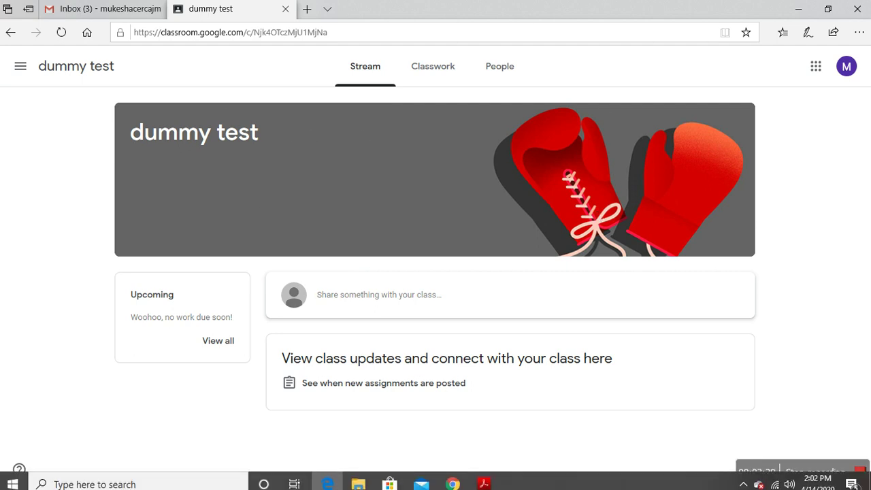
# Switch back to the teacher's class in Chrome, check its People list, and open the Classwork page
pyautogui.click(453, 478)
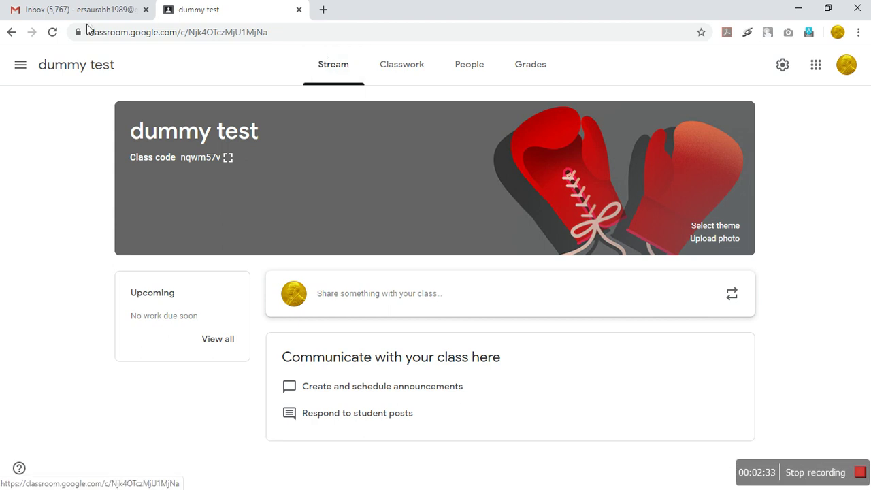
pyautogui.click(415, 73)
pyautogui.click(462, 63)
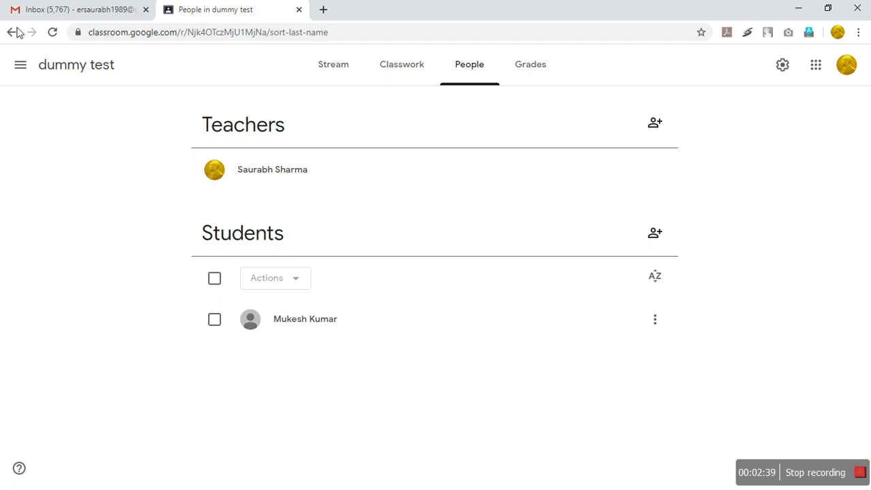
pyautogui.click(396, 68)
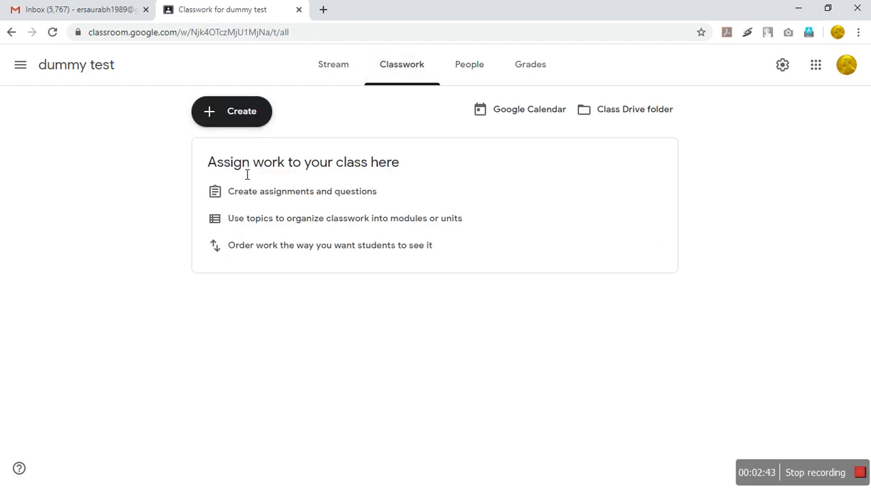
pyautogui.click(254, 116)
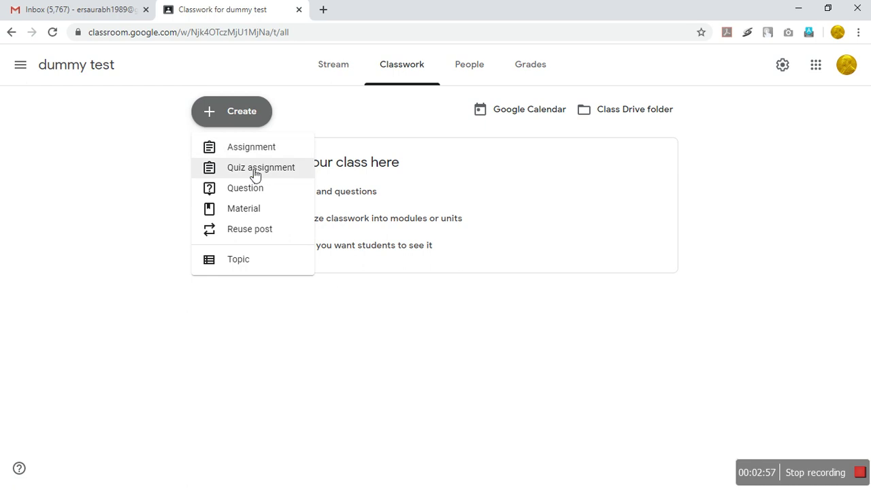
pyautogui.click(176, 188)
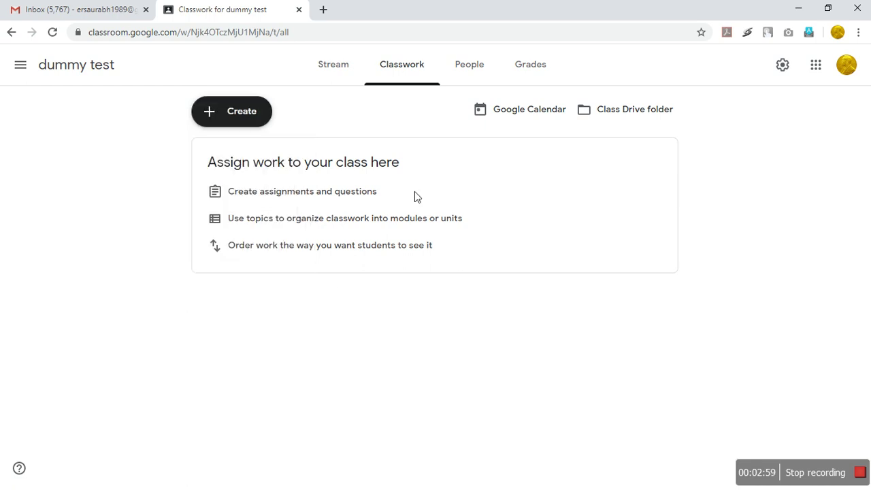
pyautogui.click(224, 117)
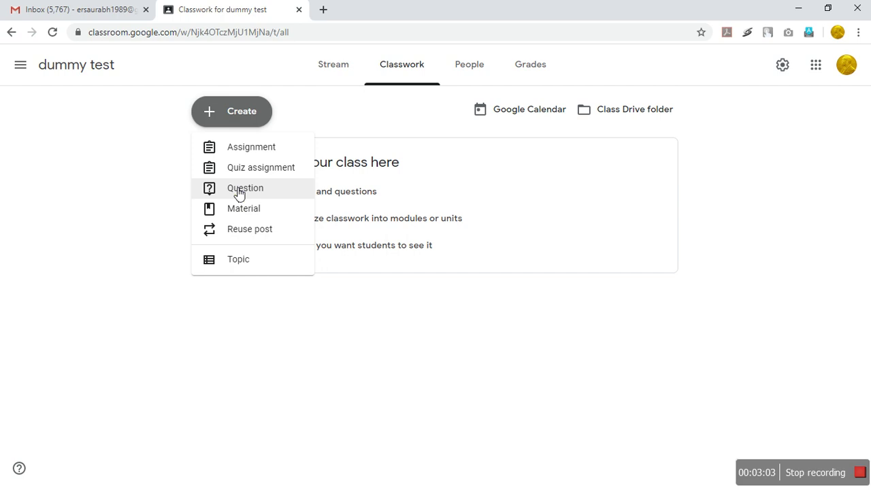
pyautogui.click(238, 193)
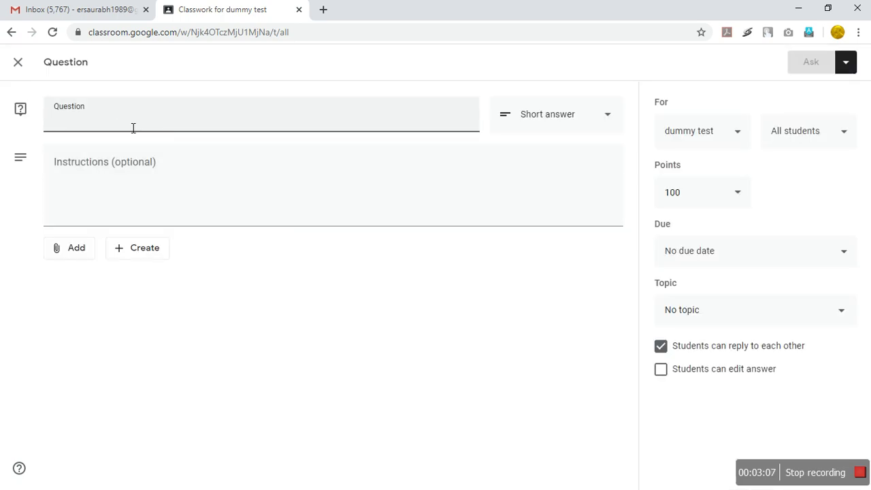
pyautogui.click(296, 201)
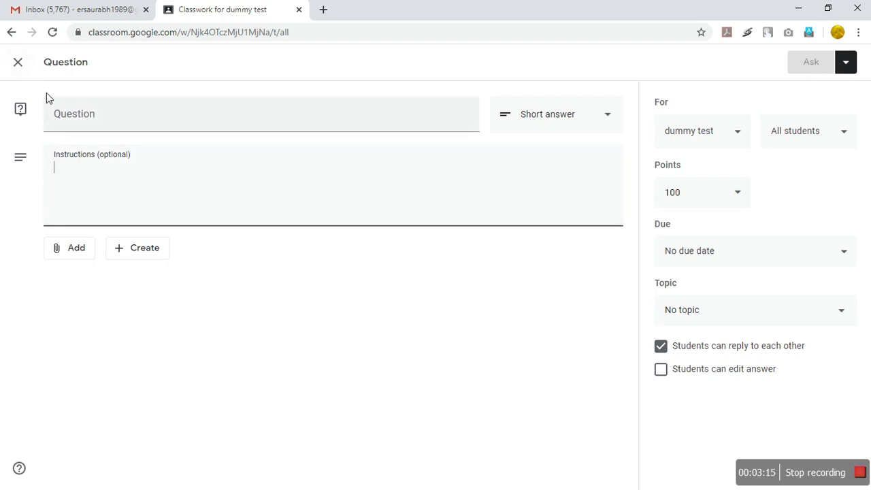
pyautogui.click(19, 62)
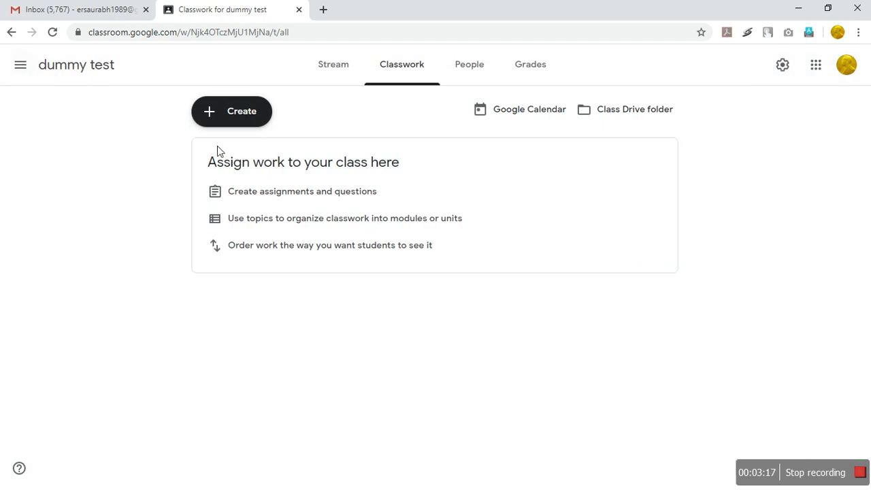
# Start a new assignment titled "DIP SECOND MID TERM" with the instructions "TIME 90 MINUTES"
pyautogui.click(235, 111)
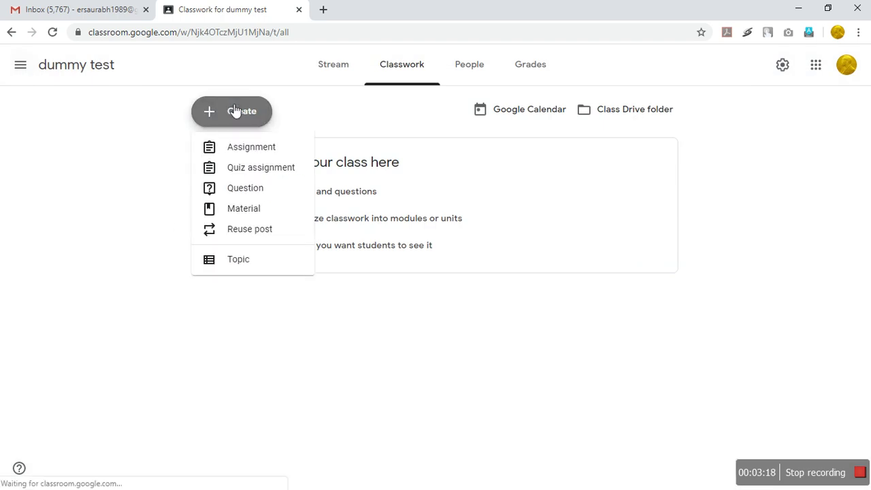
pyautogui.click(244, 149)
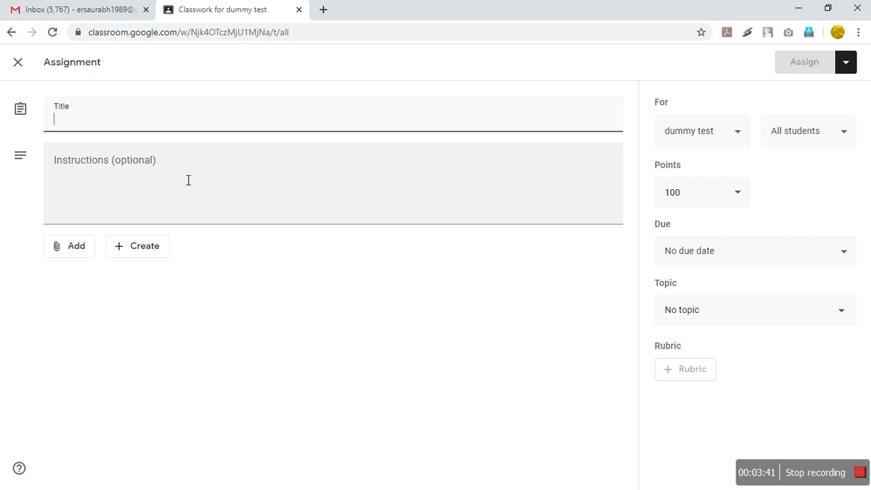
pyautogui.write('D')
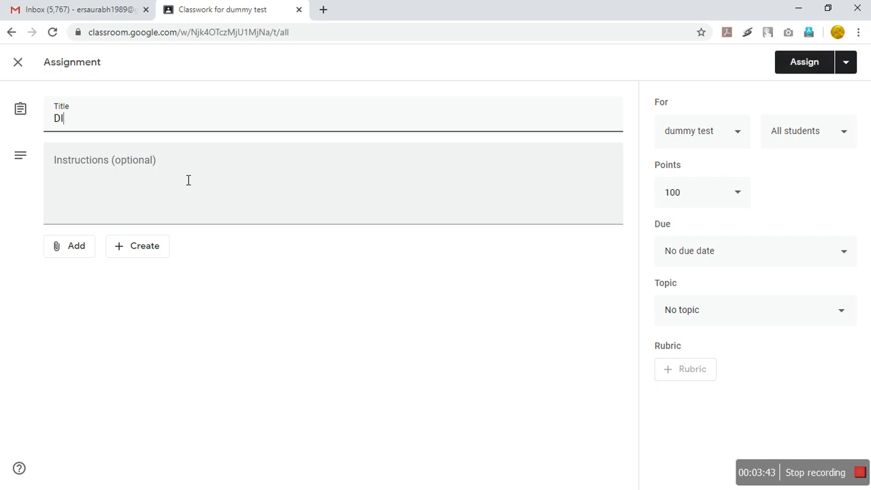
pyautogui.write('IP SECOND MID TE')
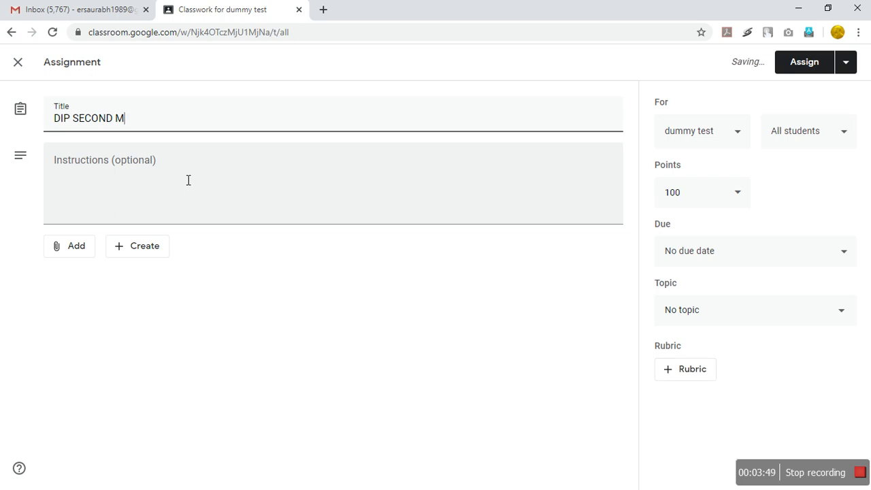
pyautogui.write('RM')
pyautogui.click(125, 180)
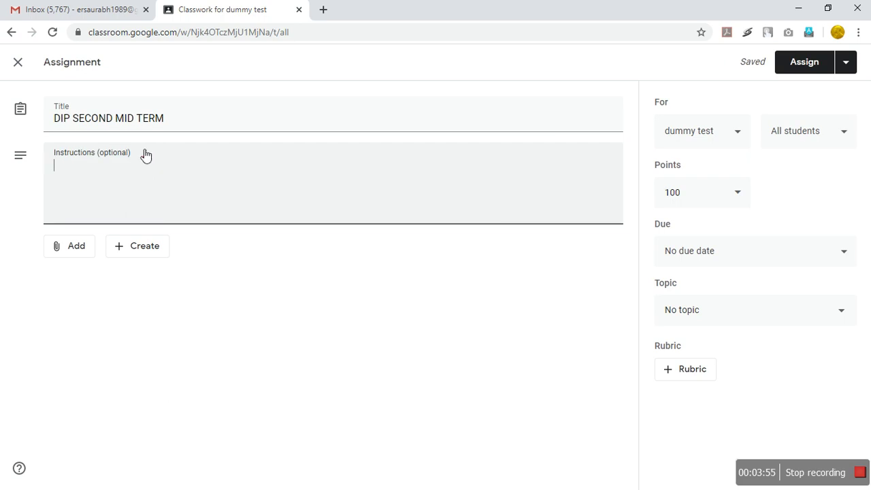
pyautogui.write('TIME 90 ')
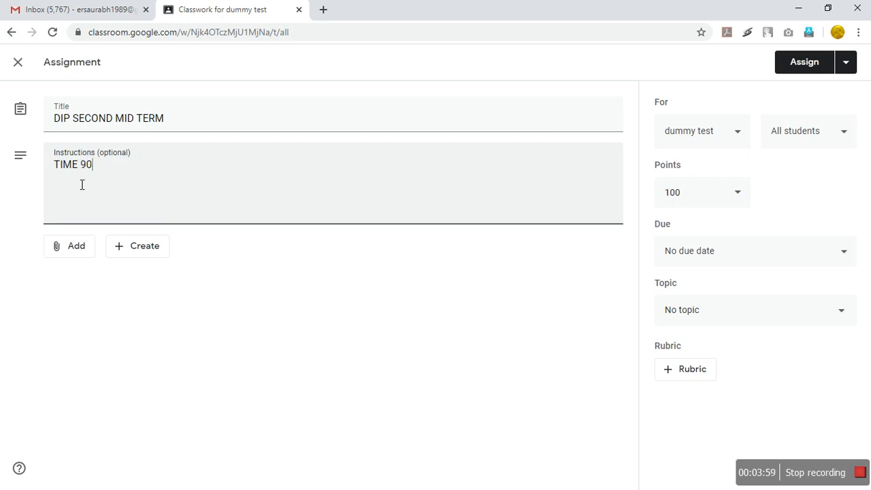
pyautogui.write('MINUTES')
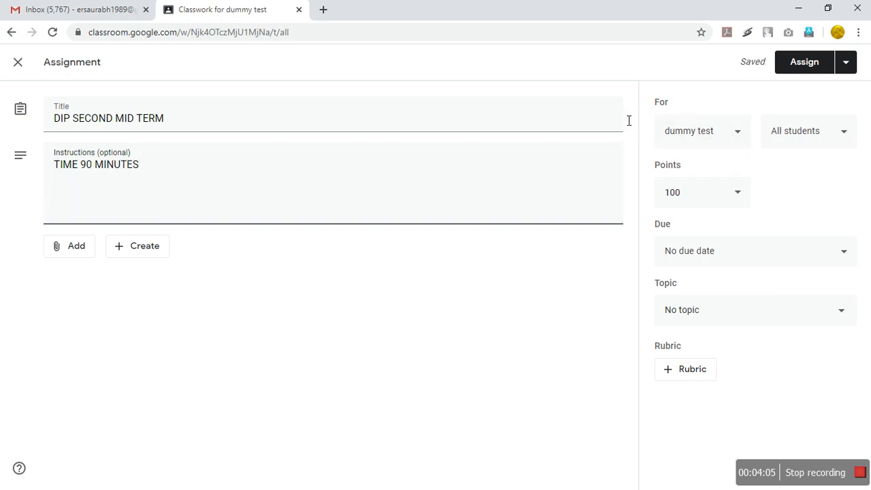
# Set the assignment's points to 50
pyautogui.click(698, 200)
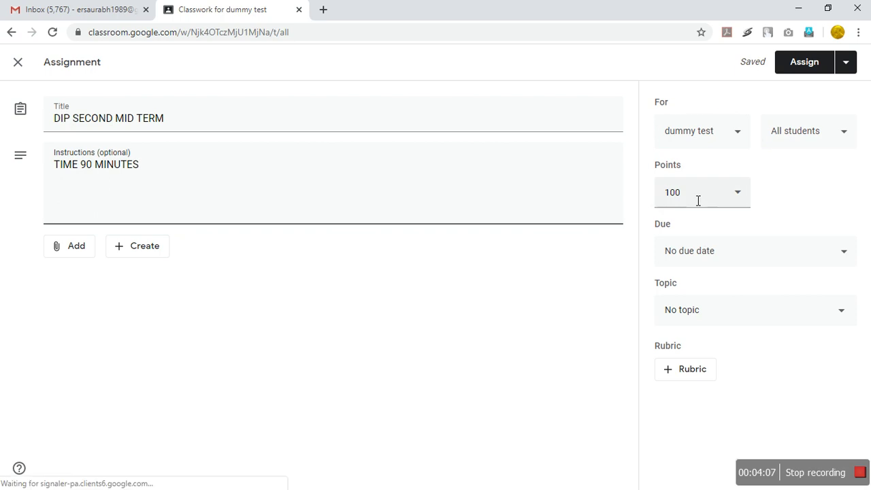
pyautogui.press('BackSpace')
pyautogui.press('BackSpace')
pyautogui.press('BackSpace')
pyautogui.write('50')
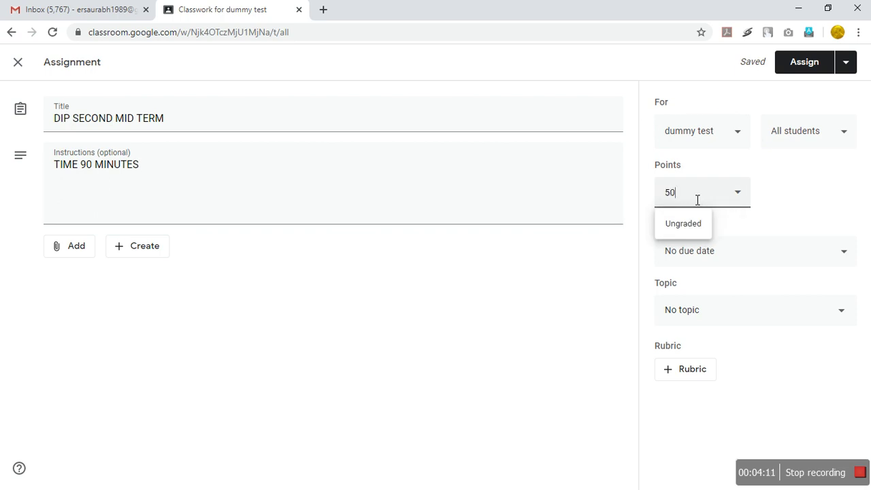
pyautogui.click(502, 314)
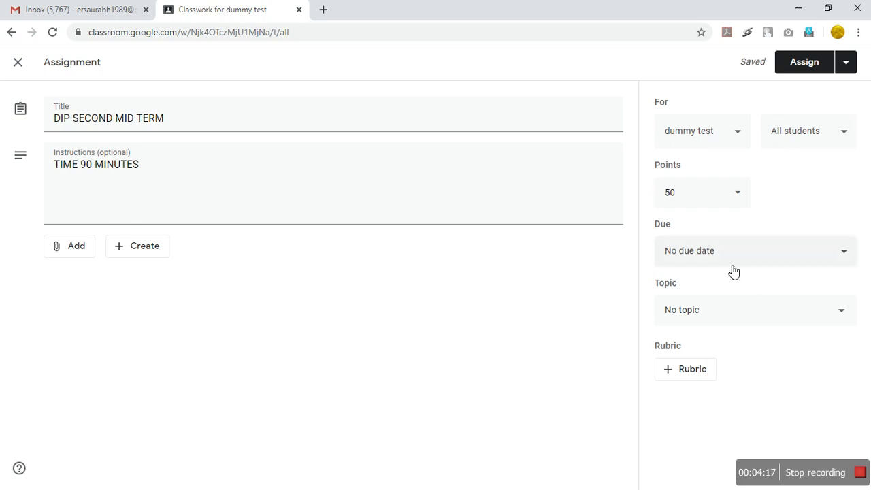
# Set the assignment's due date to Apr 14, 2020 with a due time of 11:59 PM
pyautogui.click(711, 259)
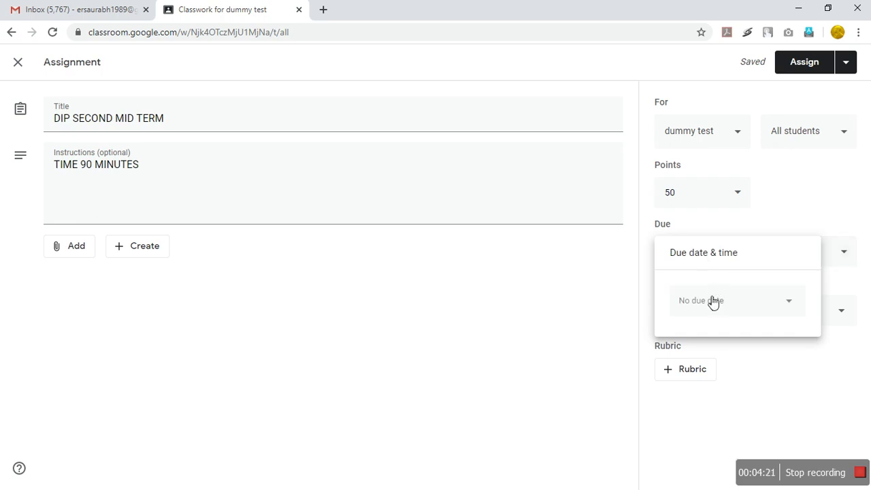
pyautogui.click(713, 302)
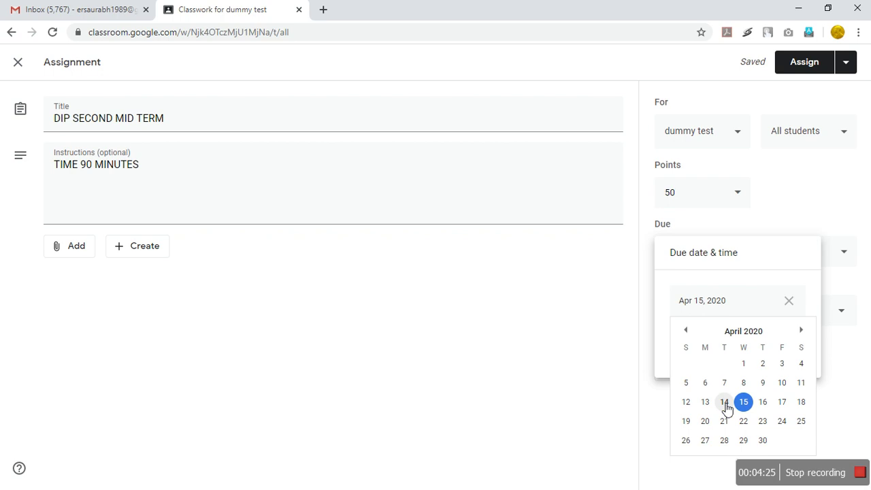
pyautogui.click(726, 402)
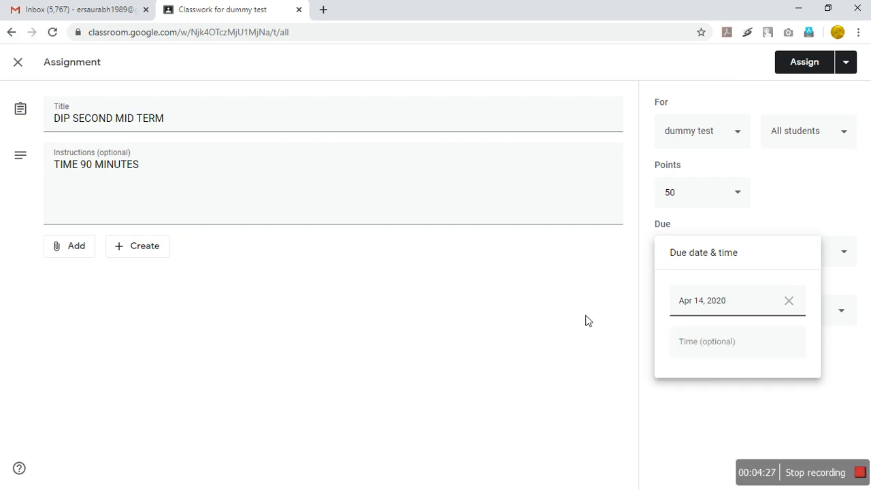
pyautogui.click(714, 349)
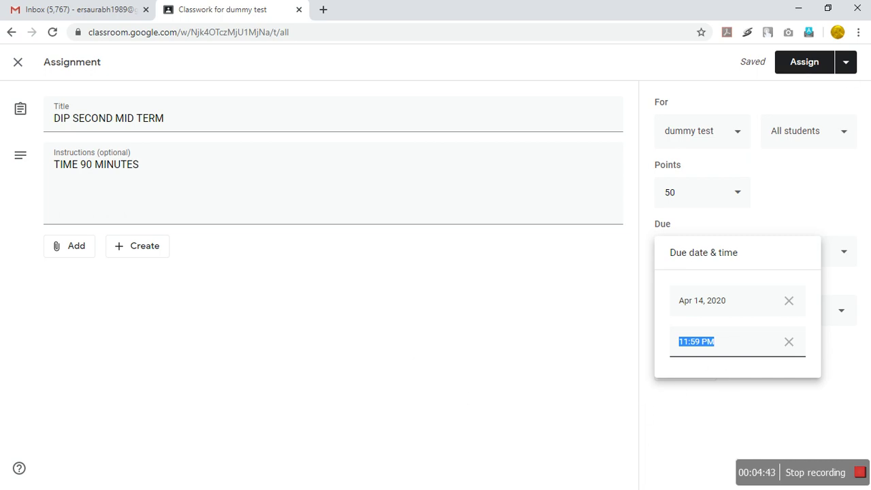
pyautogui.click(487, 381)
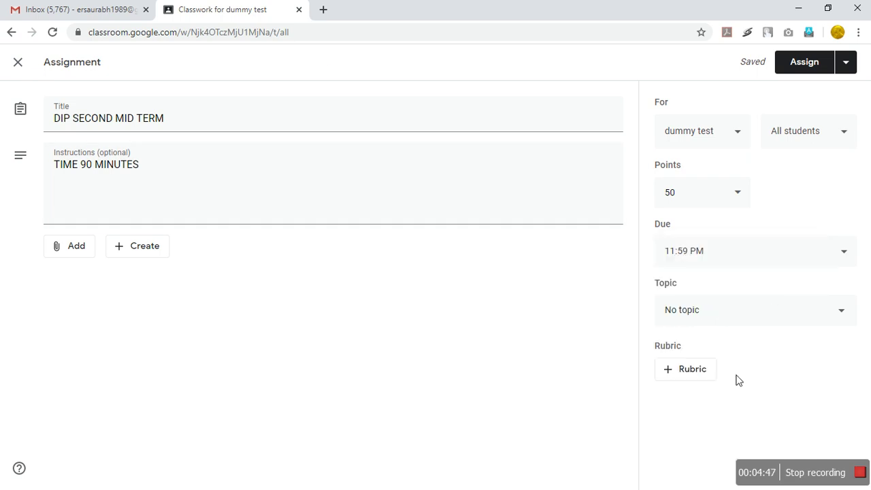
# Change the assignment's due date to Apr 16, 2020, keeping the 11:59 PM due time
pyautogui.click(747, 256)
pyautogui.click(717, 307)
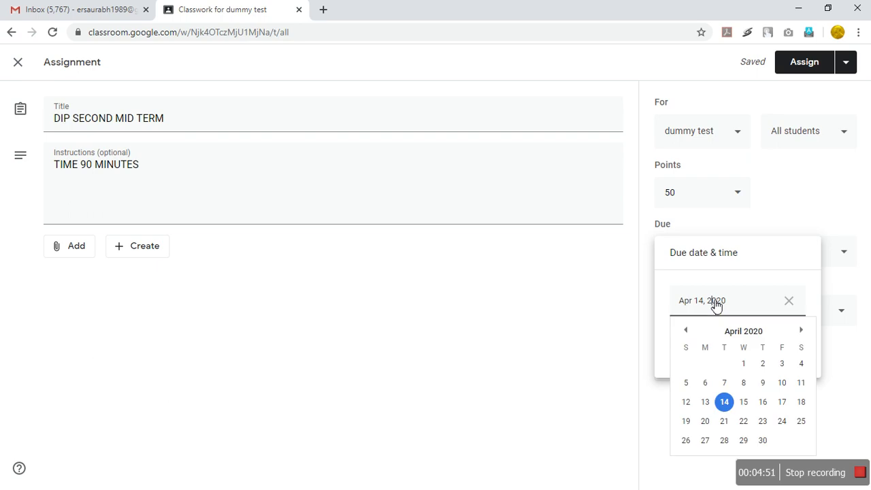
pyautogui.click(763, 402)
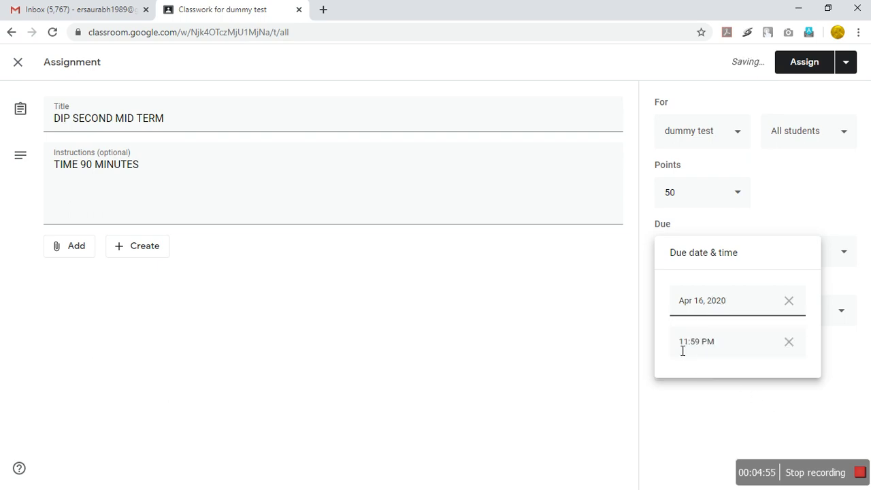
pyautogui.click(467, 340)
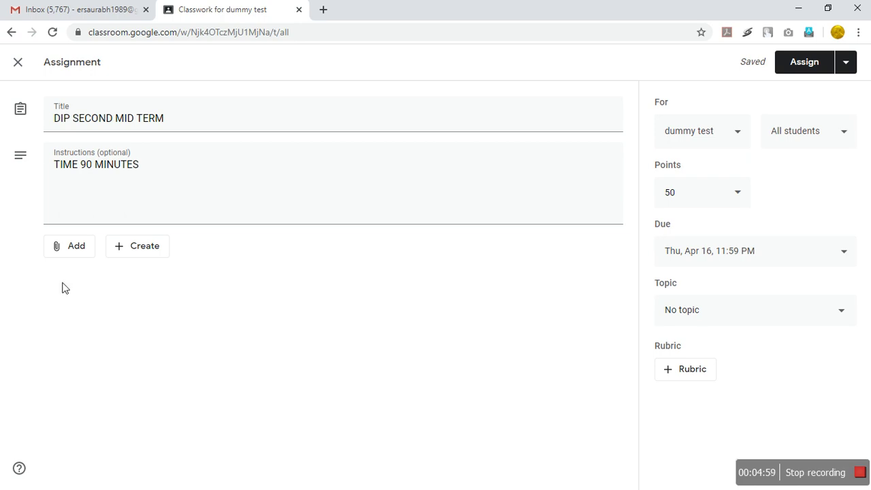
# Upload the file CODETANTRADETAILS.xls from the collegework folder and attach it to the assignment
pyautogui.click(73, 247)
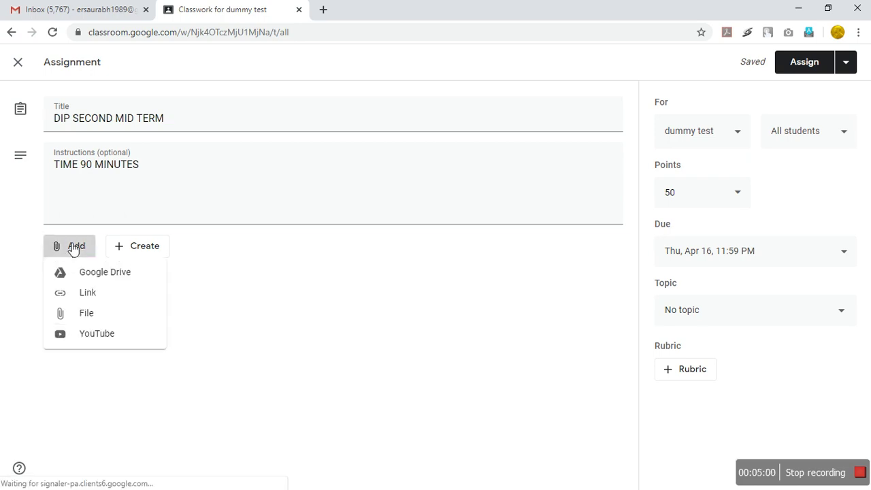
pyautogui.click(93, 315)
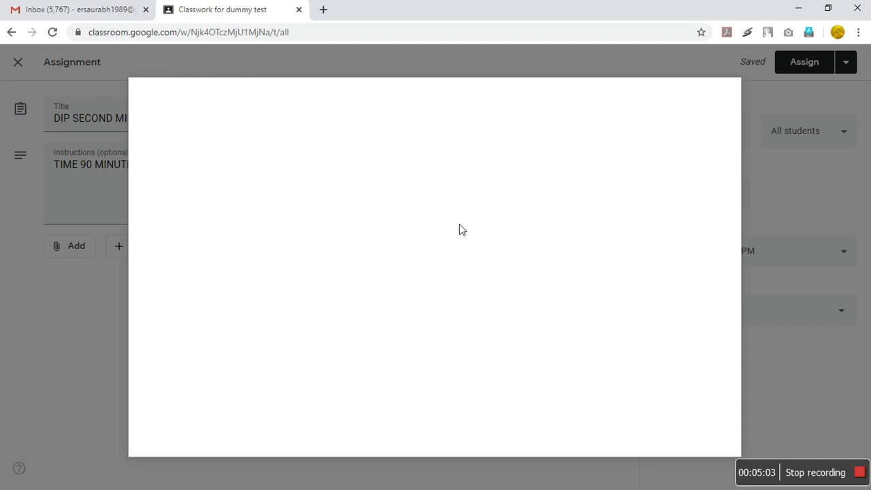
pyautogui.click(405, 280)
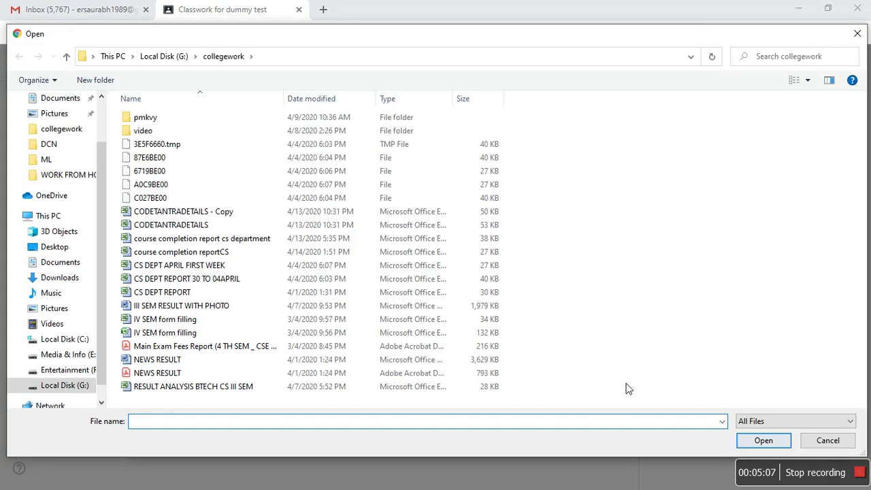
pyautogui.doubleClick(209, 225)
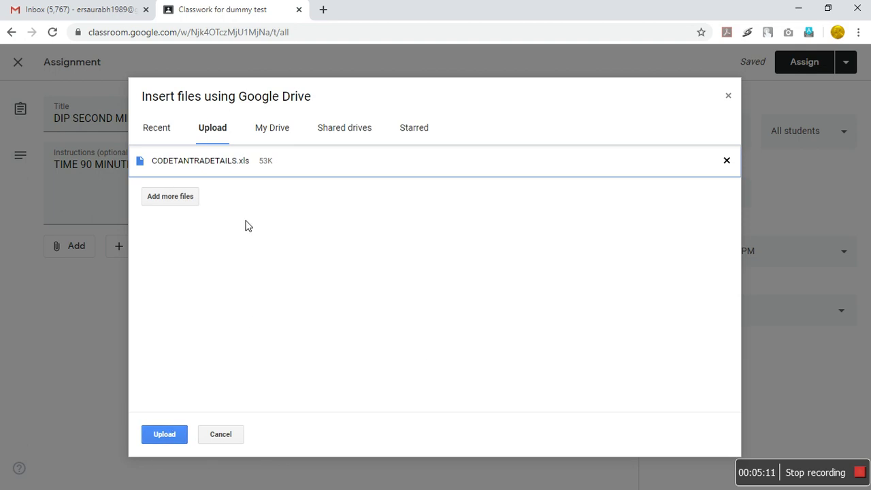
pyautogui.click(173, 204)
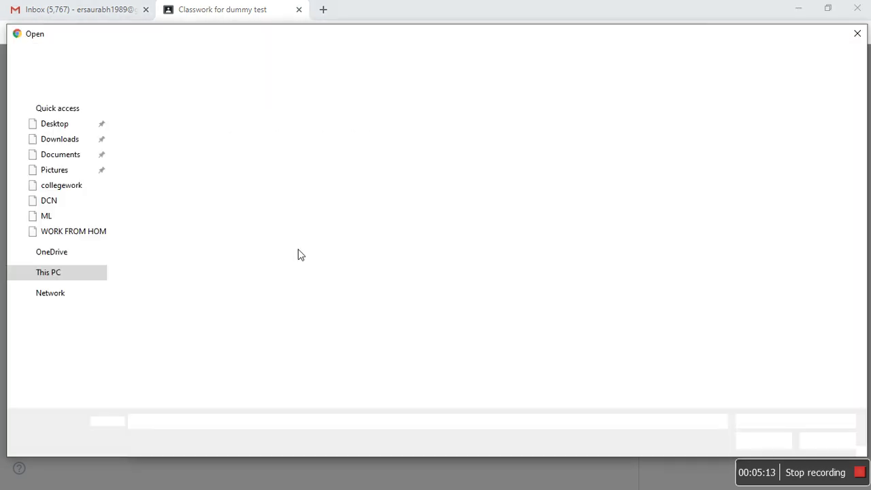
pyautogui.click(858, 34)
pyautogui.click(165, 434)
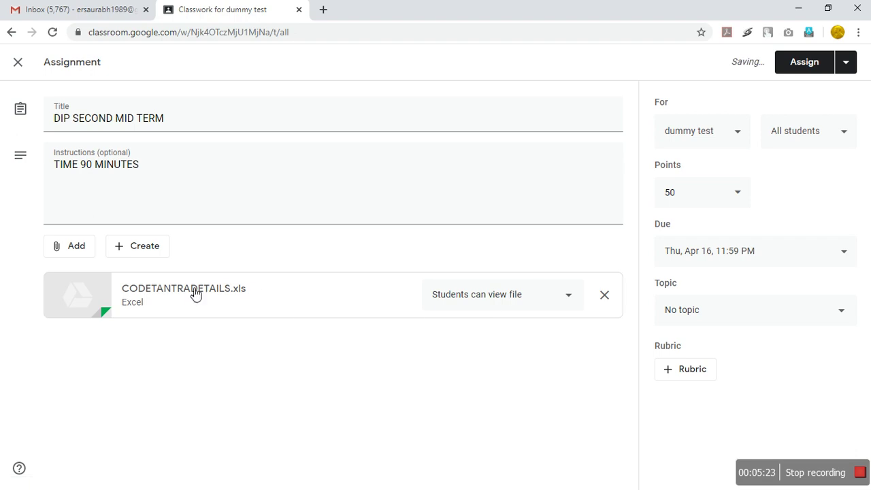
# Keep the attachment's permission at "Students can view file" and assign the work to the class
pyautogui.click(484, 299)
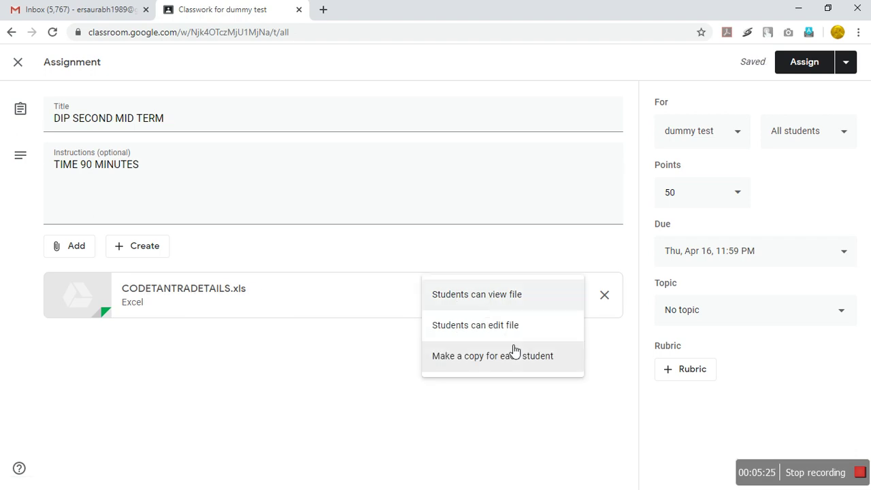
pyautogui.click(497, 307)
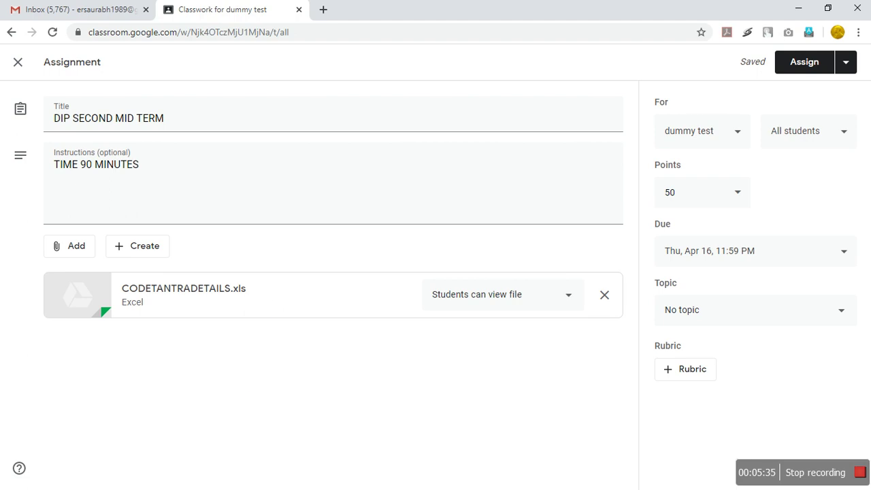
pyautogui.click(824, 69)
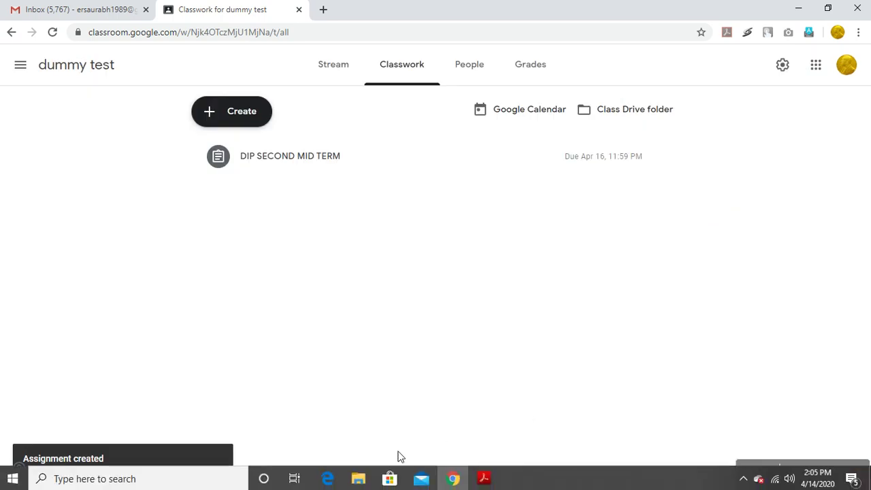
# Switch to the student's class in Microsoft Edge, reload the Stream, and open the DIP SECOND MID TERM assignment to review its details
pyautogui.click(334, 484)
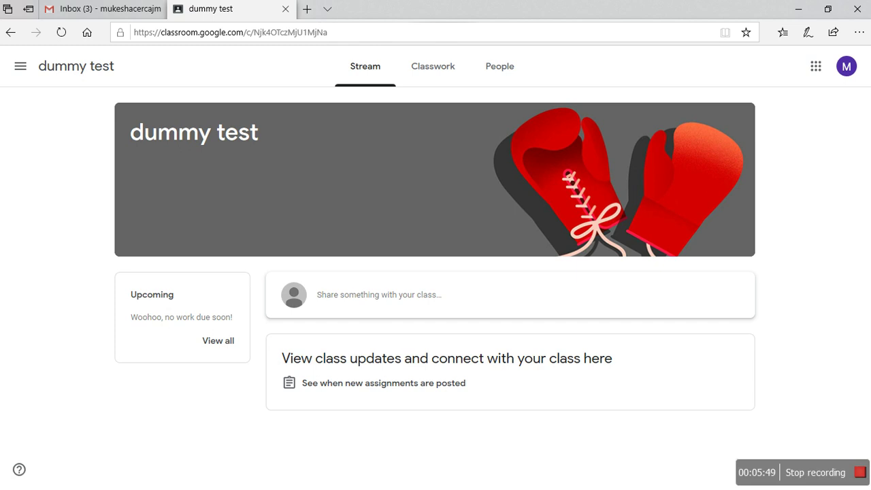
pyautogui.click(419, 79)
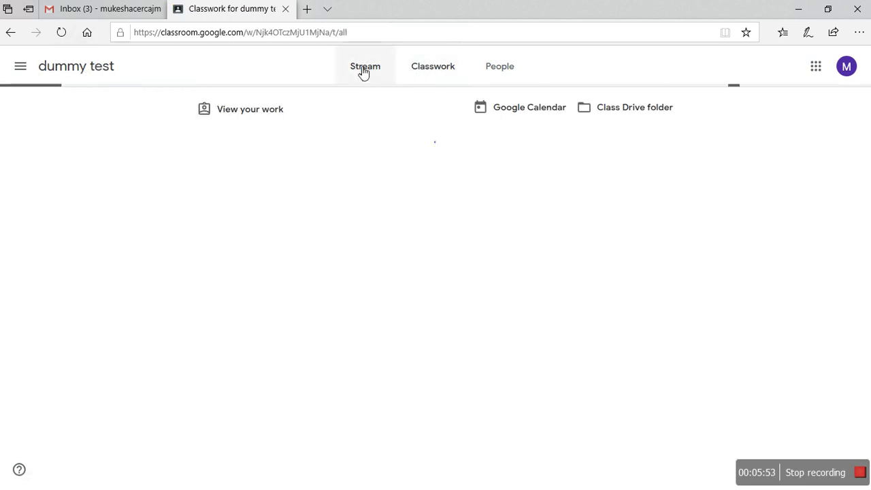
pyautogui.click(365, 72)
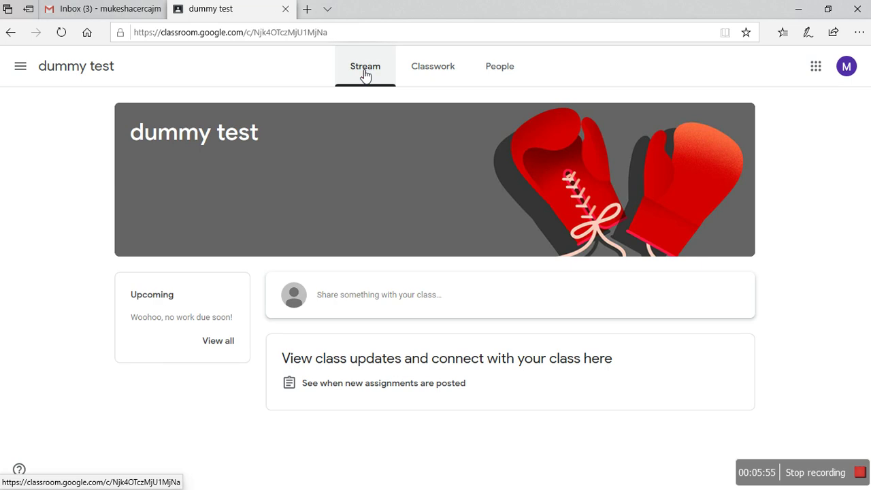
pyautogui.click(62, 32)
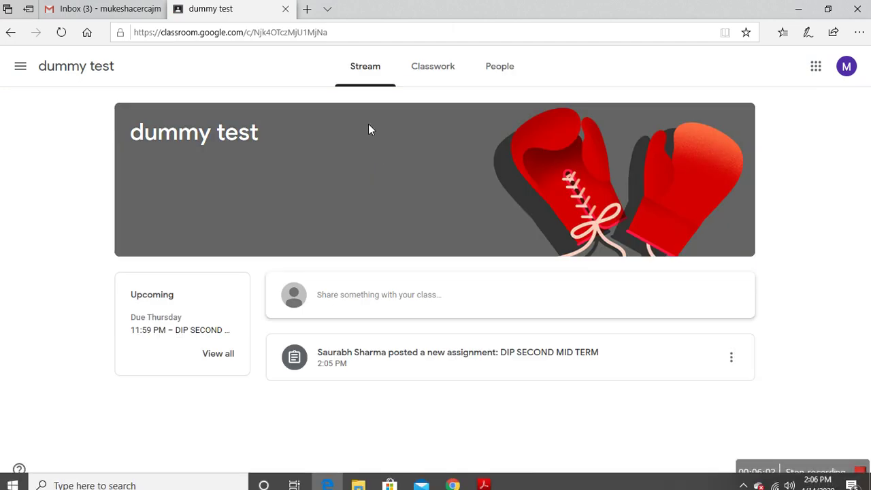
pyautogui.click(489, 362)
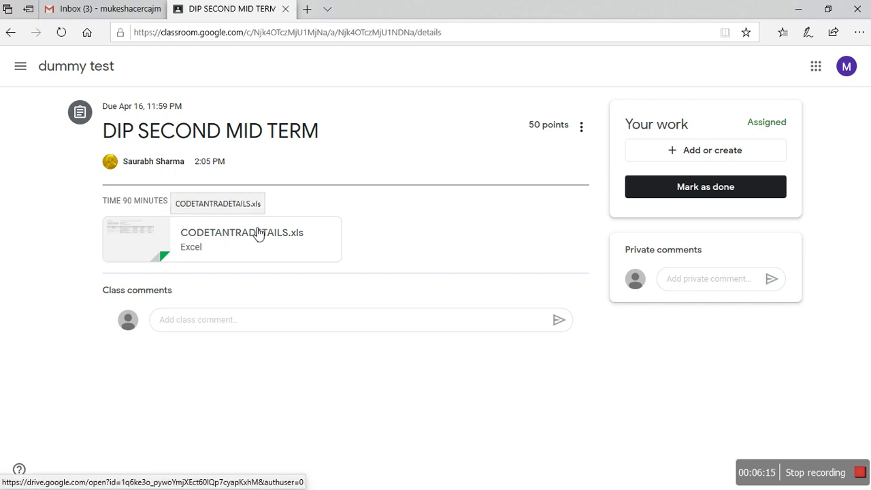
pyautogui.moveTo(122, 204); pyautogui.dragTo(84, 268)
pyautogui.click(74, 268)
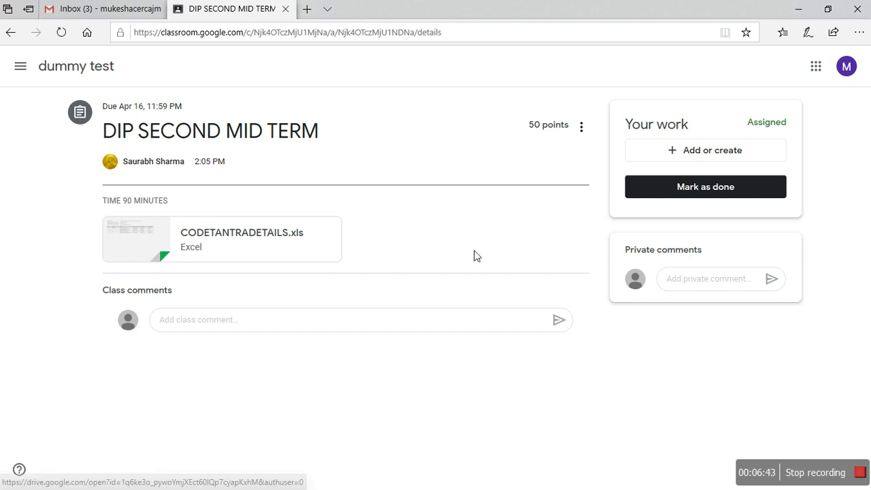
# Upload the Word file ARYABHATTA COLLEGE OF ENGINEERING AND RESEARCH CENTER.doc from the Desktop as the student's work
pyautogui.click(705, 151)
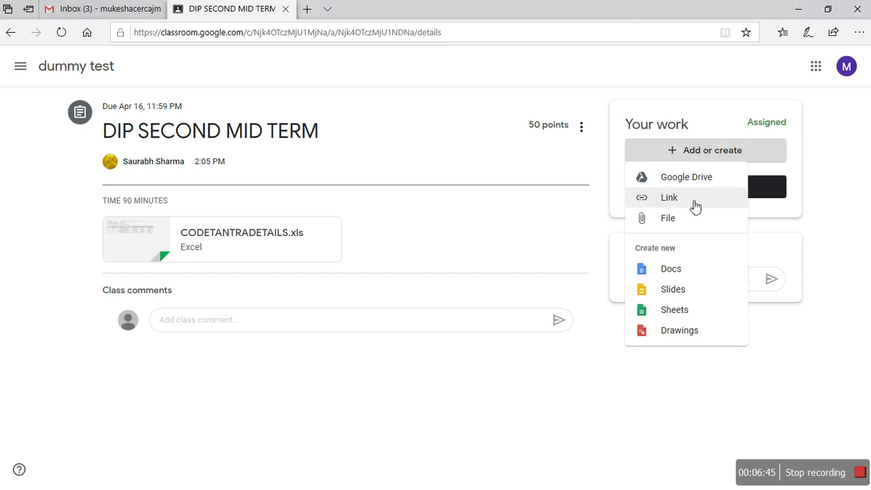
pyautogui.click(687, 223)
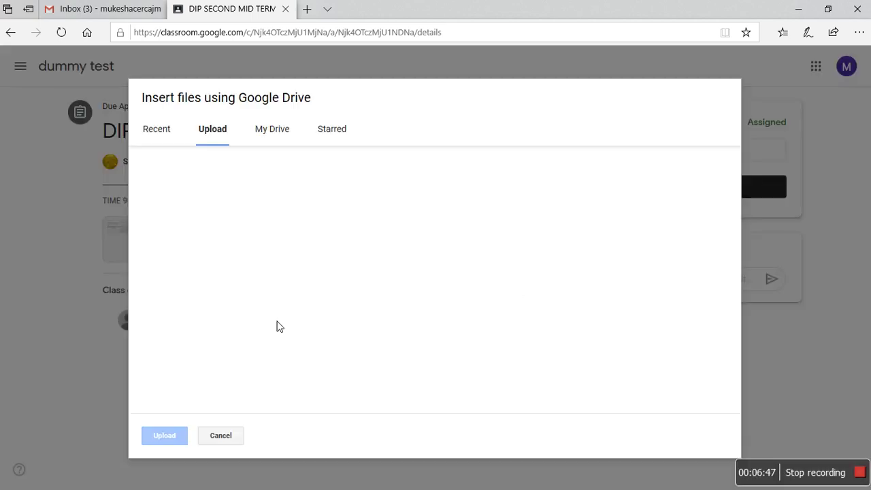
pyautogui.click(417, 232)
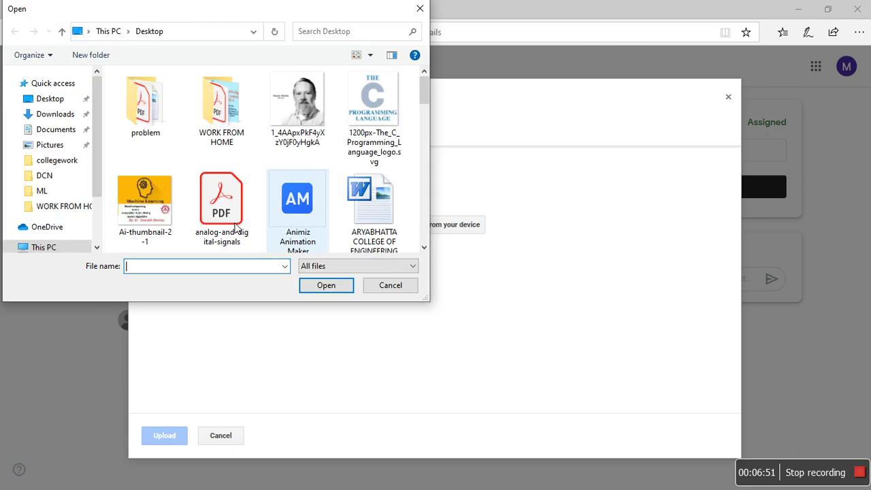
pyautogui.doubleClick(366, 203)
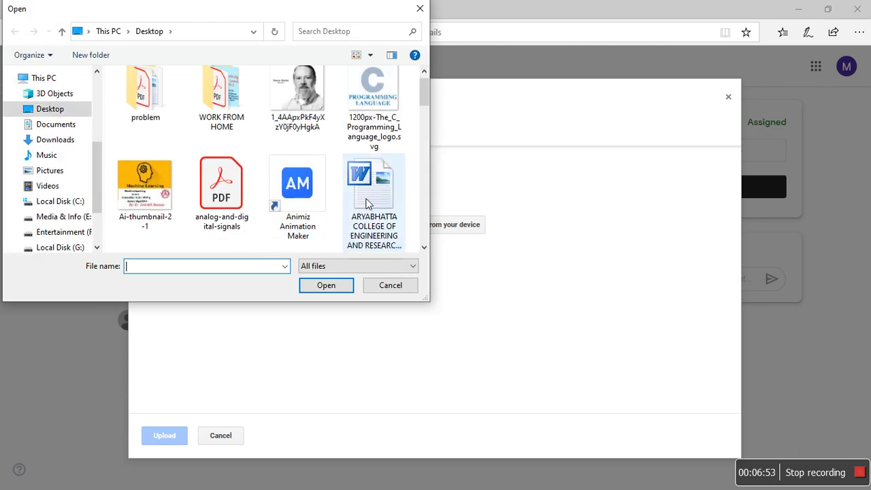
pyautogui.click(172, 438)
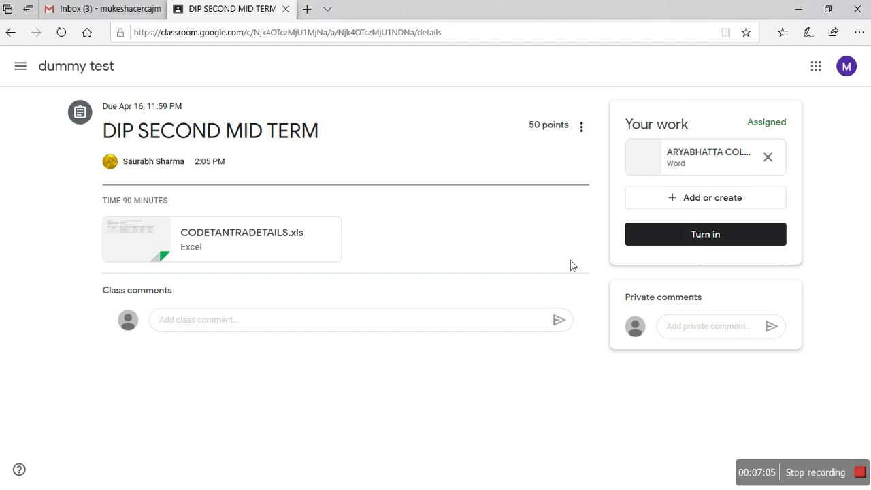
# Switch to the teacher's class in Chrome and expand DIP SECOND MID TERM to check its submission status
pyautogui.click(453, 479)
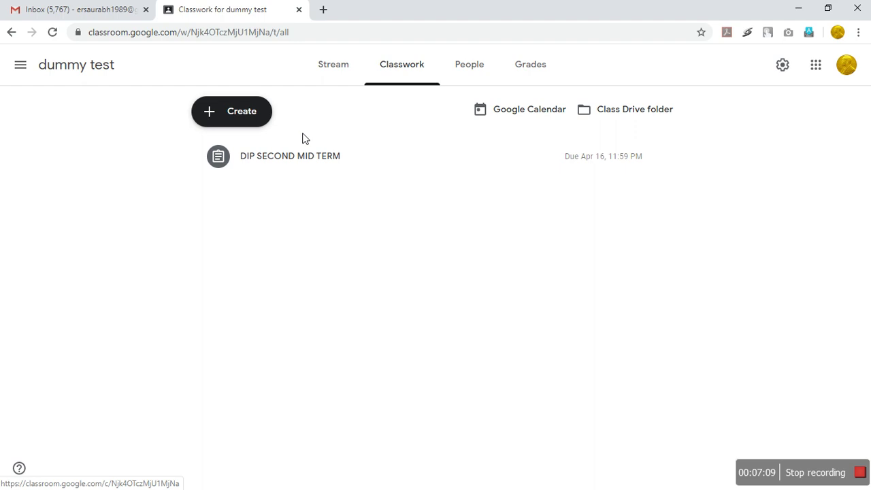
pyautogui.click(306, 164)
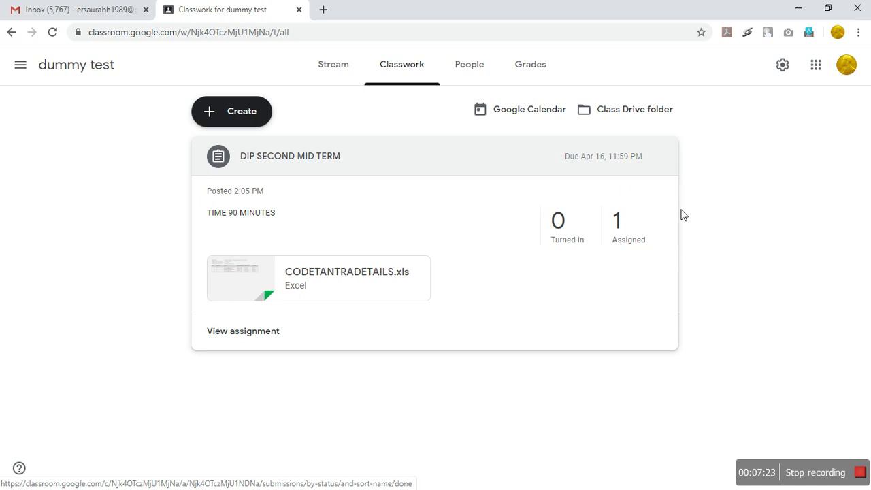
# Switch back to the student's assignment in Microsoft Edge and turn in the attached work
pyautogui.moveTo(217, 483)
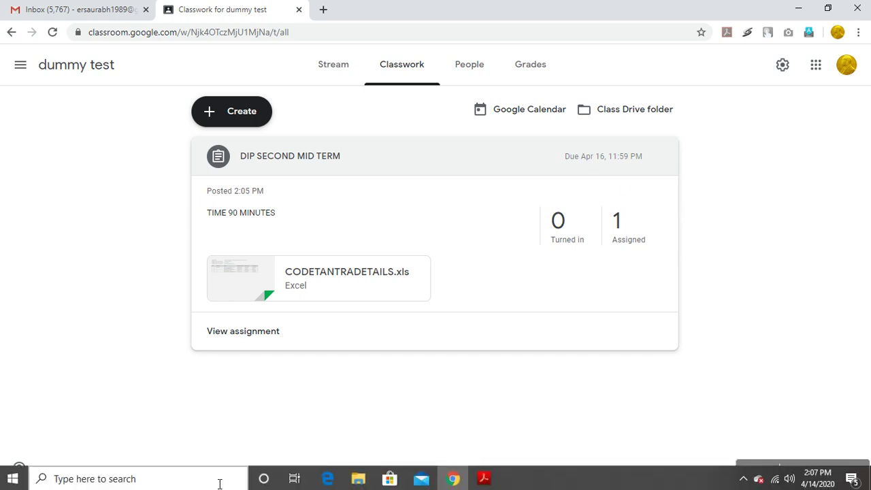
pyautogui.click(330, 479)
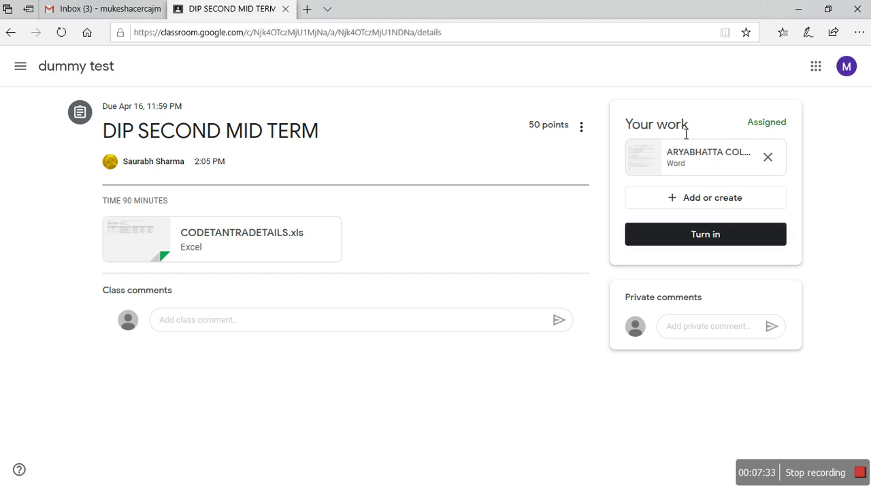
pyautogui.click(711, 246)
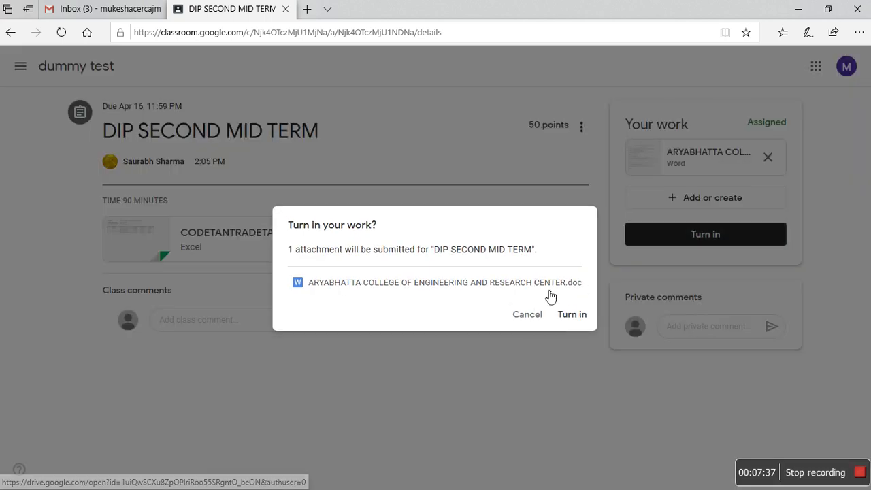
pyautogui.click(571, 316)
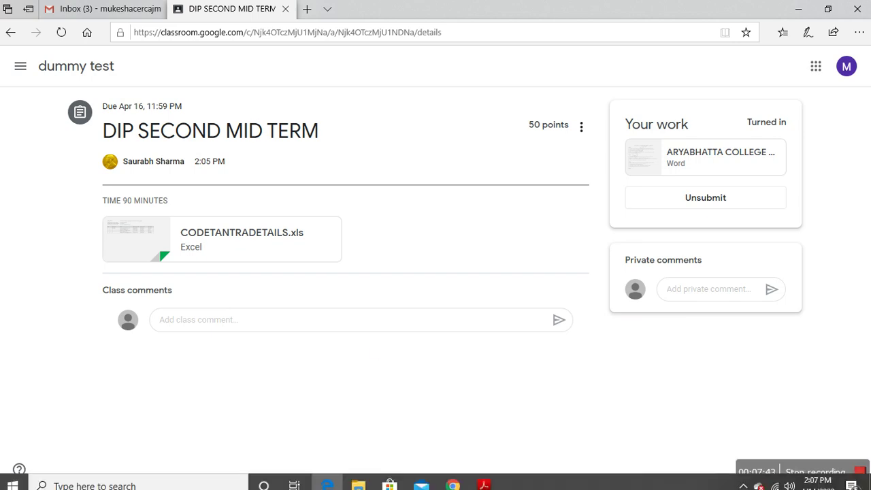
# Switch to the teacher's class in Chrome, reload the classwork, and open the student work for DIP SECOND MID TERM
pyautogui.click(453, 479)
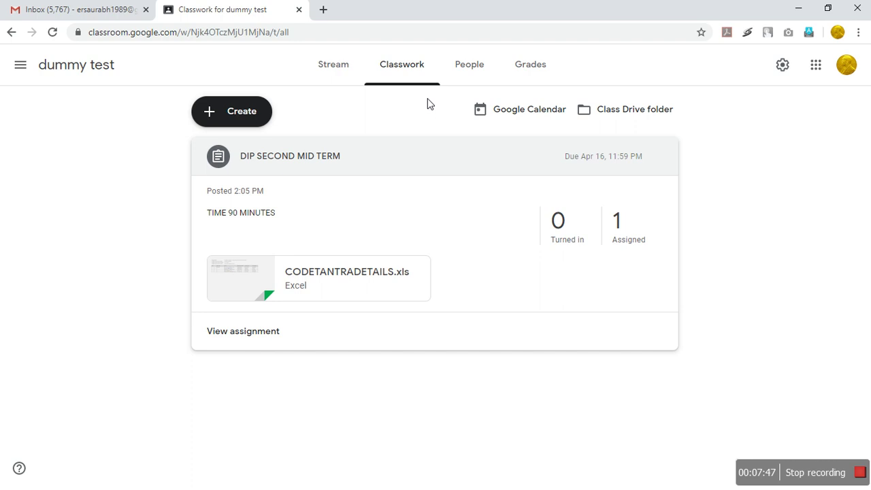
pyautogui.click(53, 32)
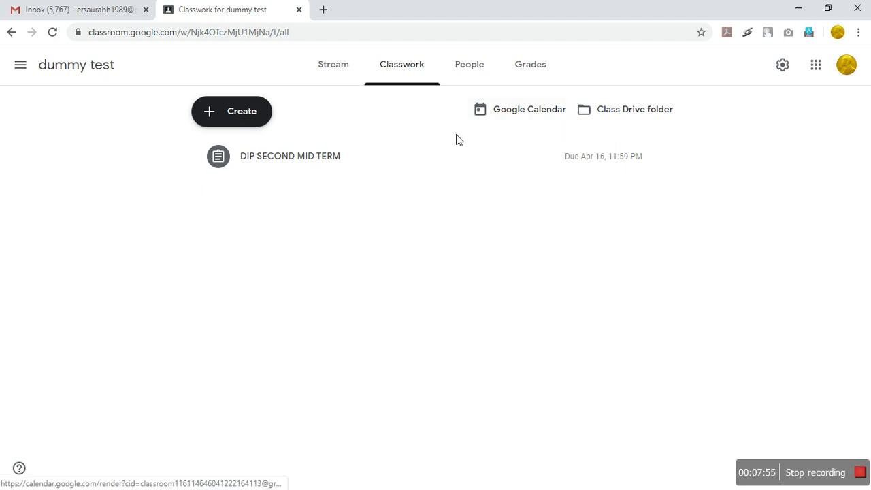
pyautogui.click(312, 159)
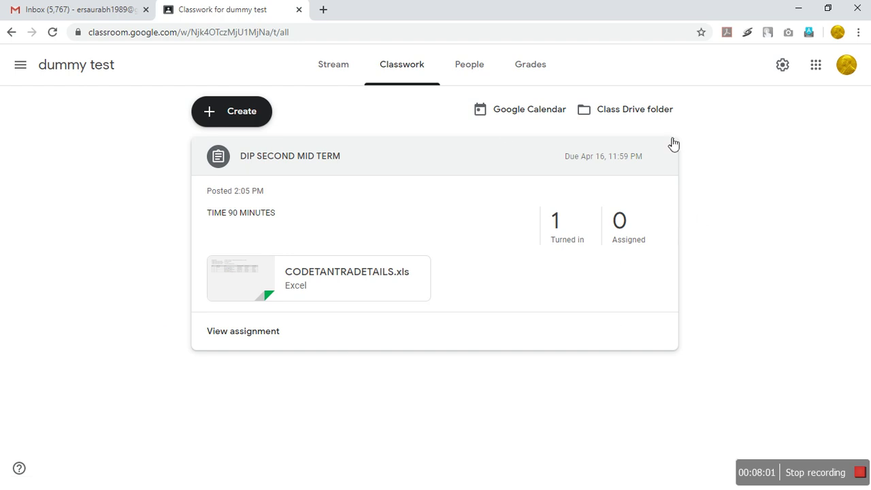
pyautogui.click(275, 155)
pyautogui.click(275, 155)
pyautogui.click(252, 332)
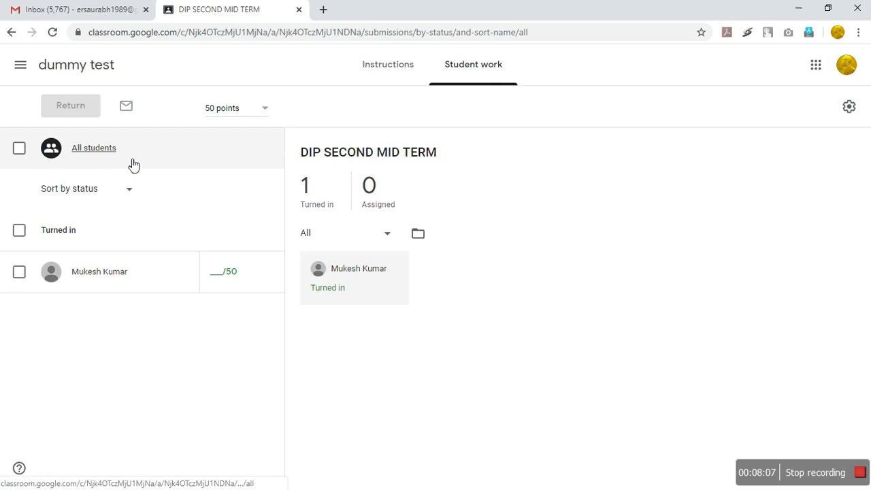
# Open the student's submitted Word file from the assignment, review its contents, and close the file view
pyautogui.click(356, 305)
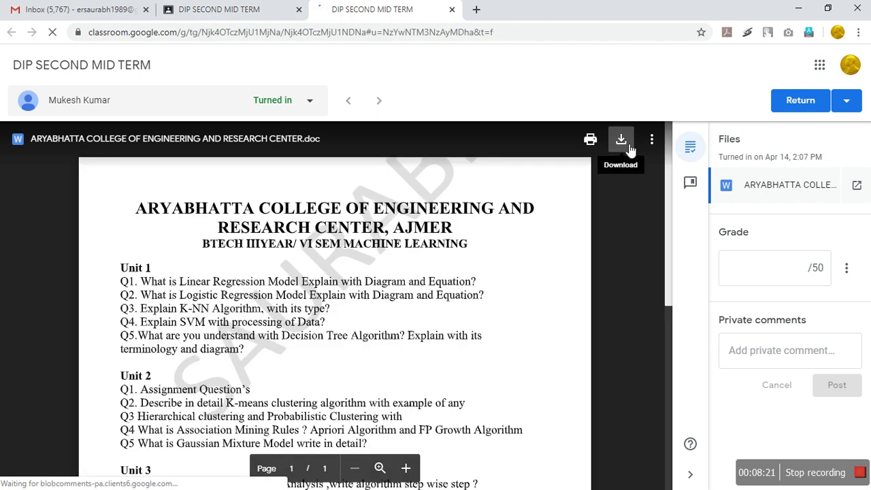
pyautogui.scroll(-5, 667, 355)
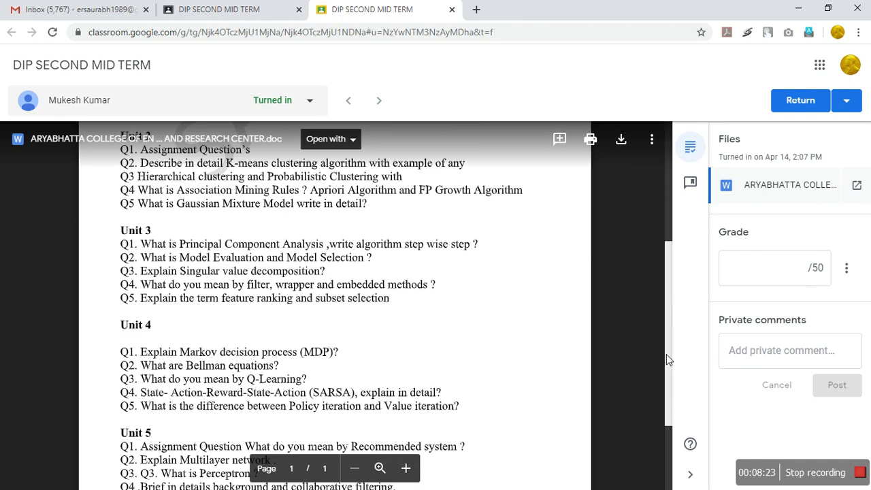
pyautogui.hotkey('ctrl', 'shift', 'Tab')
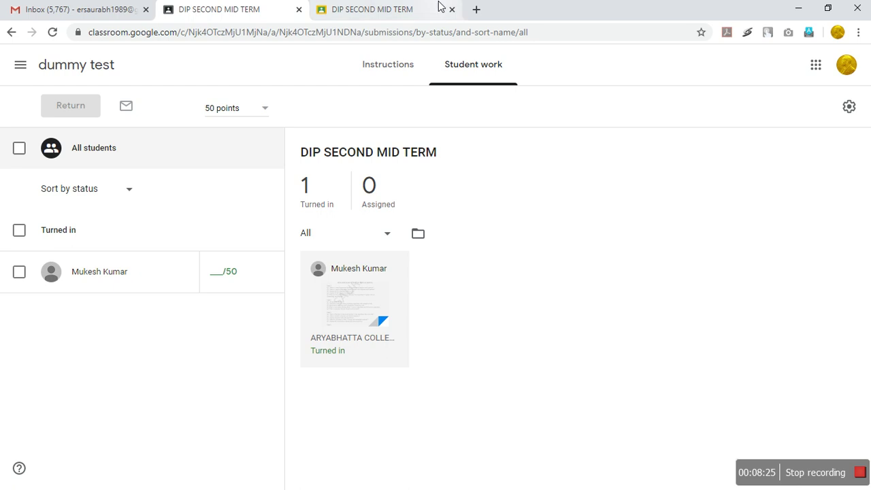
pyautogui.click(450, 10)
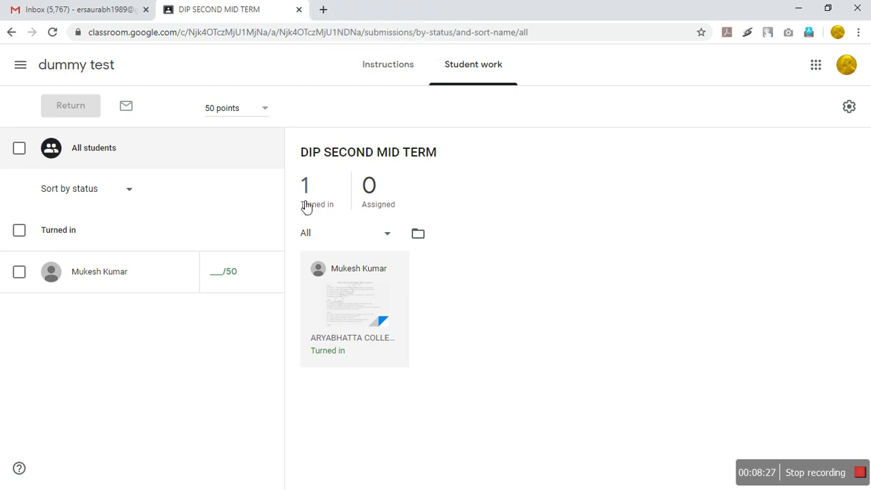
# Grade the student's turned-in DIP SECOND MID TERM work 35 out of 50
pyautogui.click(216, 277)
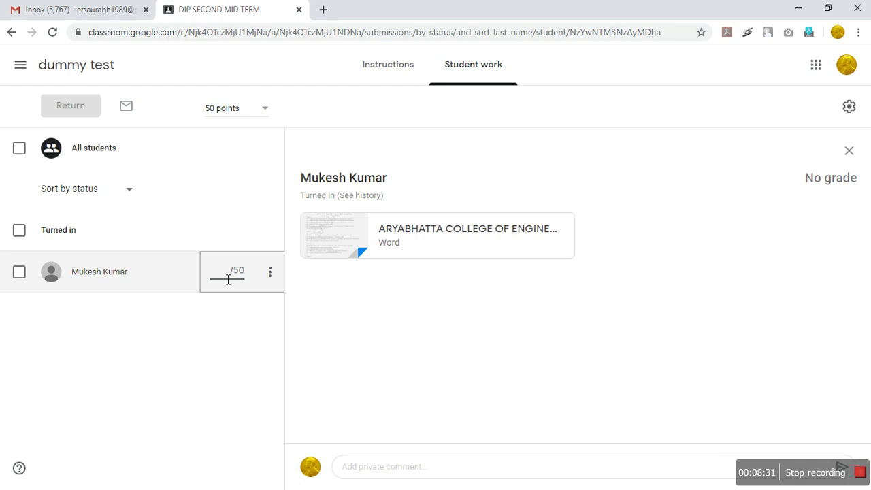
pyautogui.write('35')
pyautogui.click(242, 395)
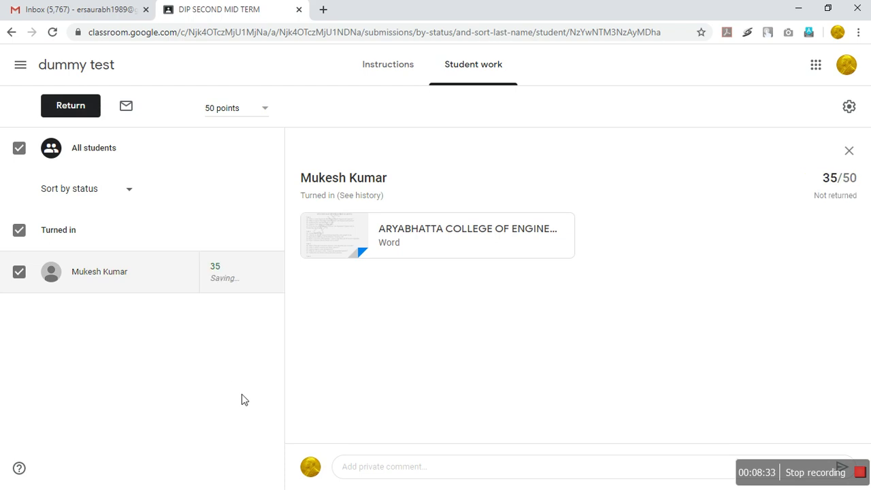